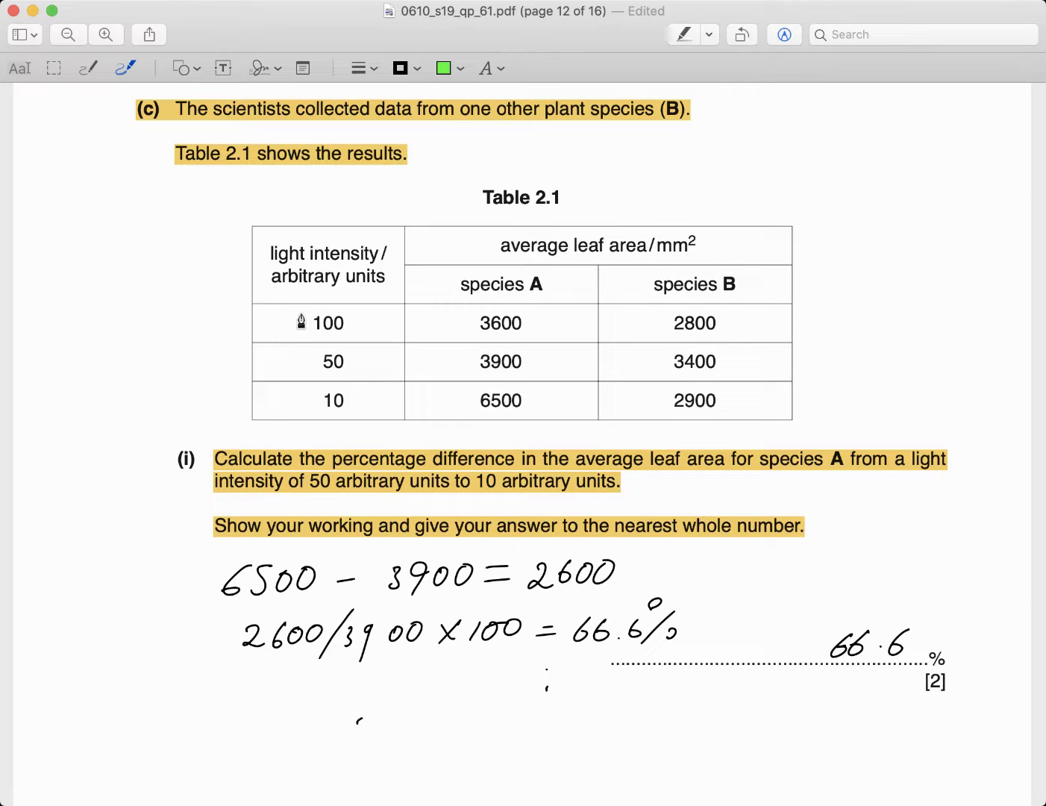
Scroll from Table 2.1 on page 12 to page 13's species A/B bar chart and x-axis label.
scroll(306, 306, "down", 2)
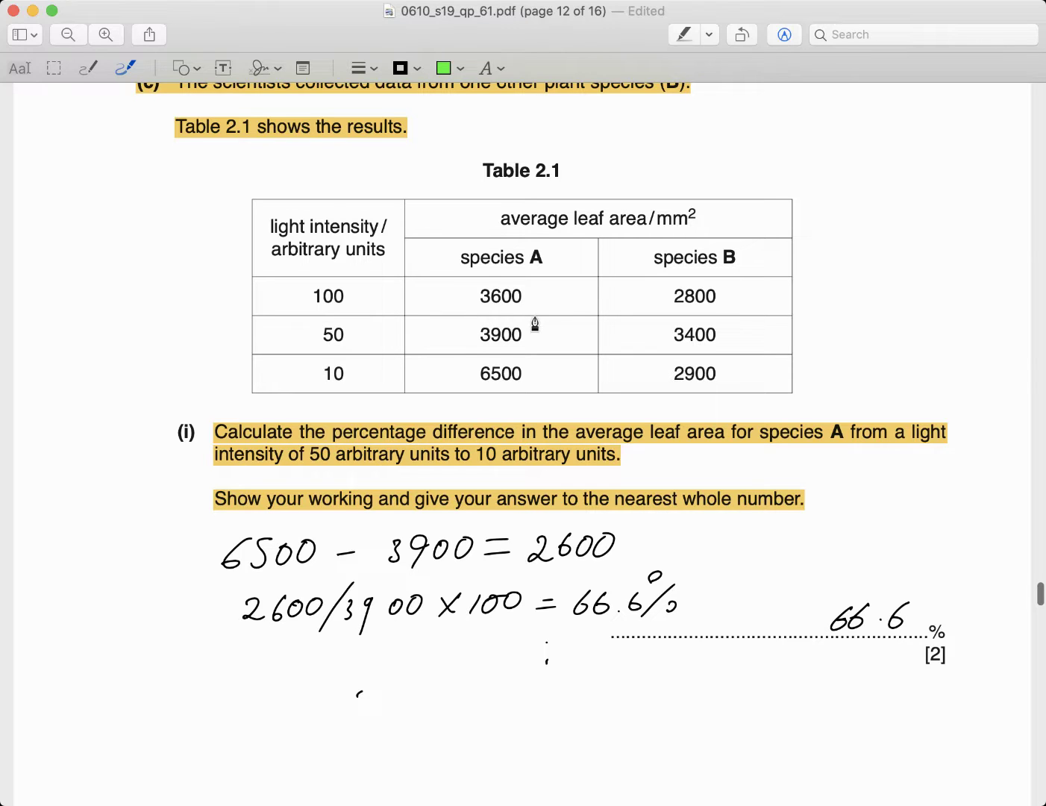
scroll(500, 351, "up", 1)
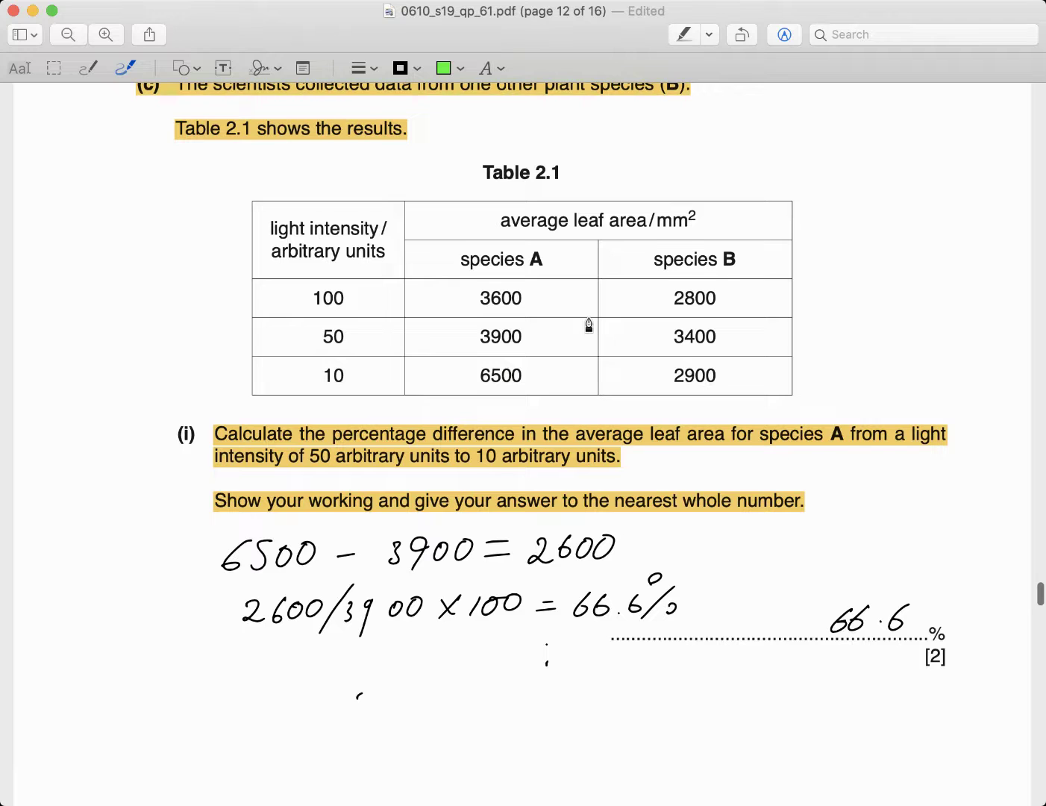
scroll(588, 325, "down", 3)
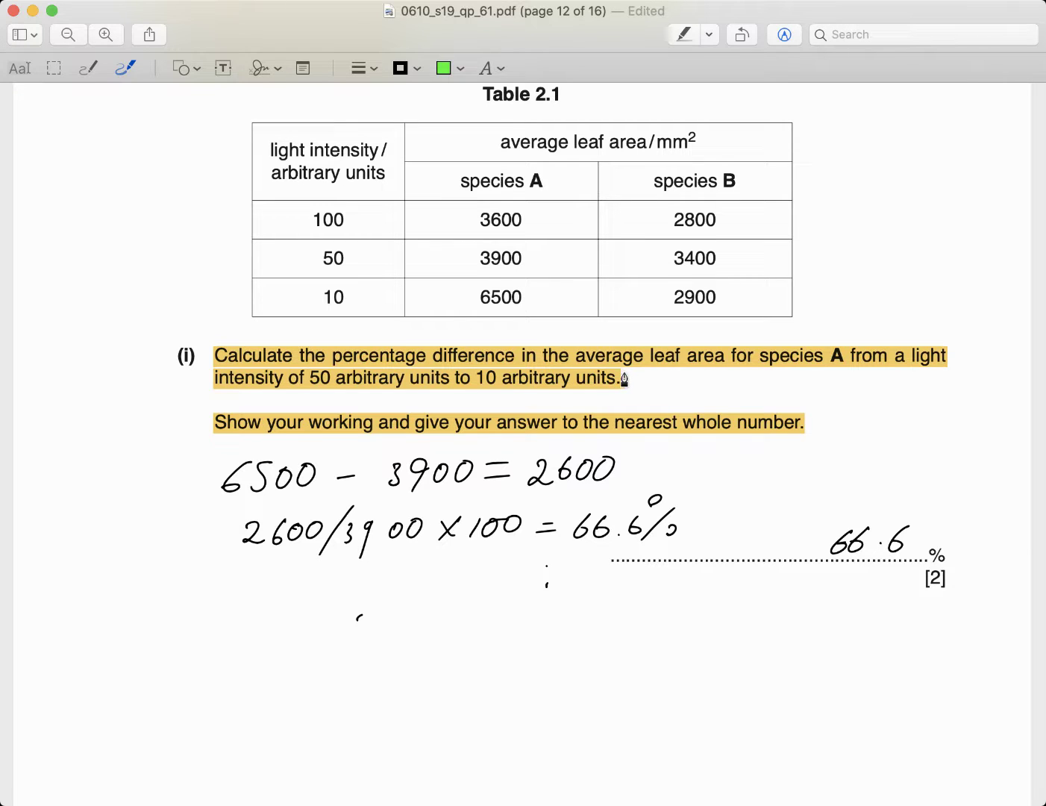
scroll(619, 377, "down", 10)
scroll(624, 371, "down", 20)
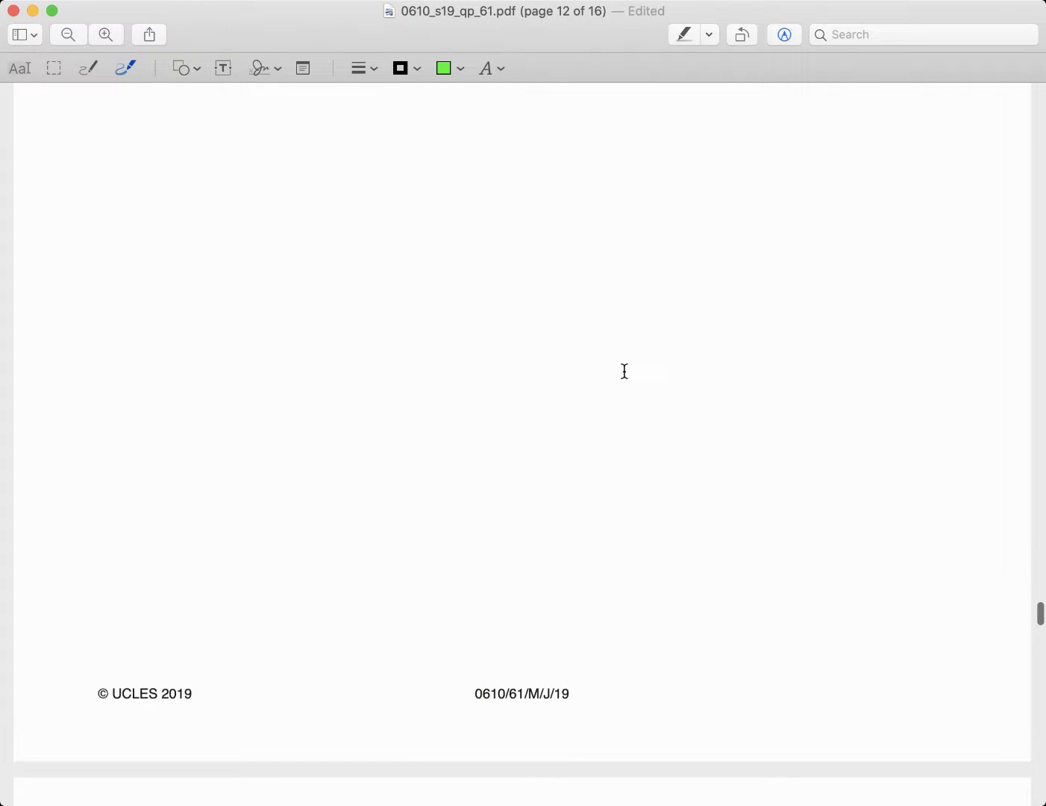
scroll(624, 370, "down", 3)
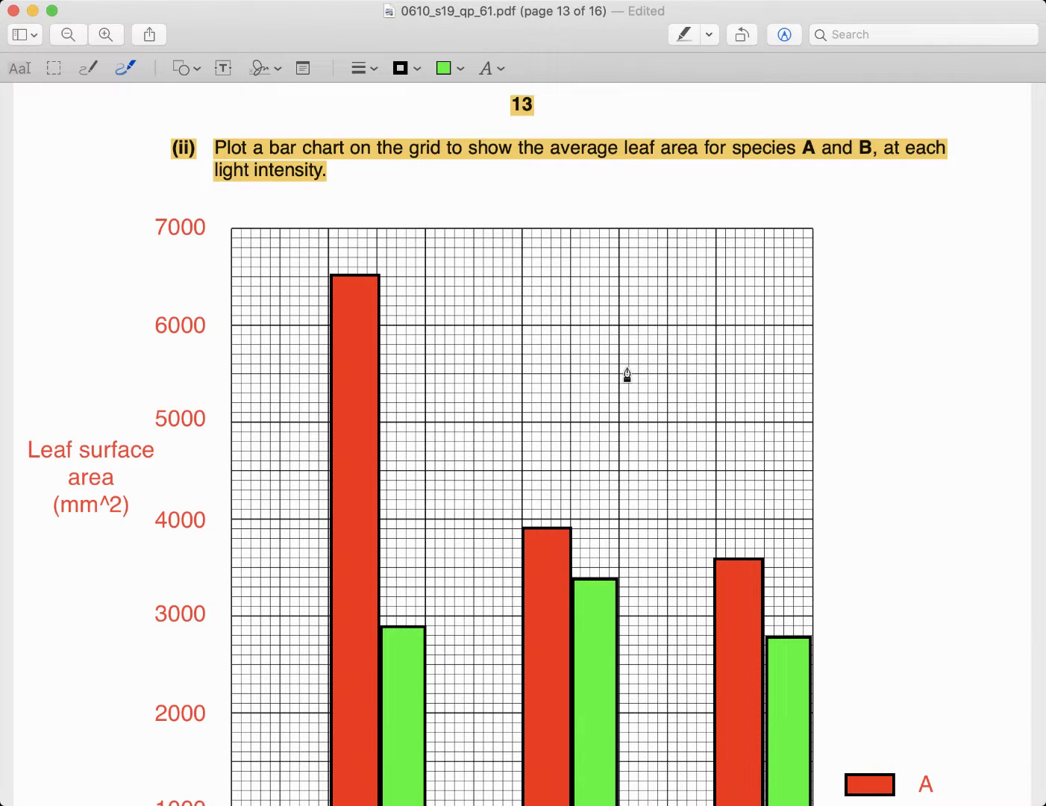
scroll(628, 375, "down", 2)
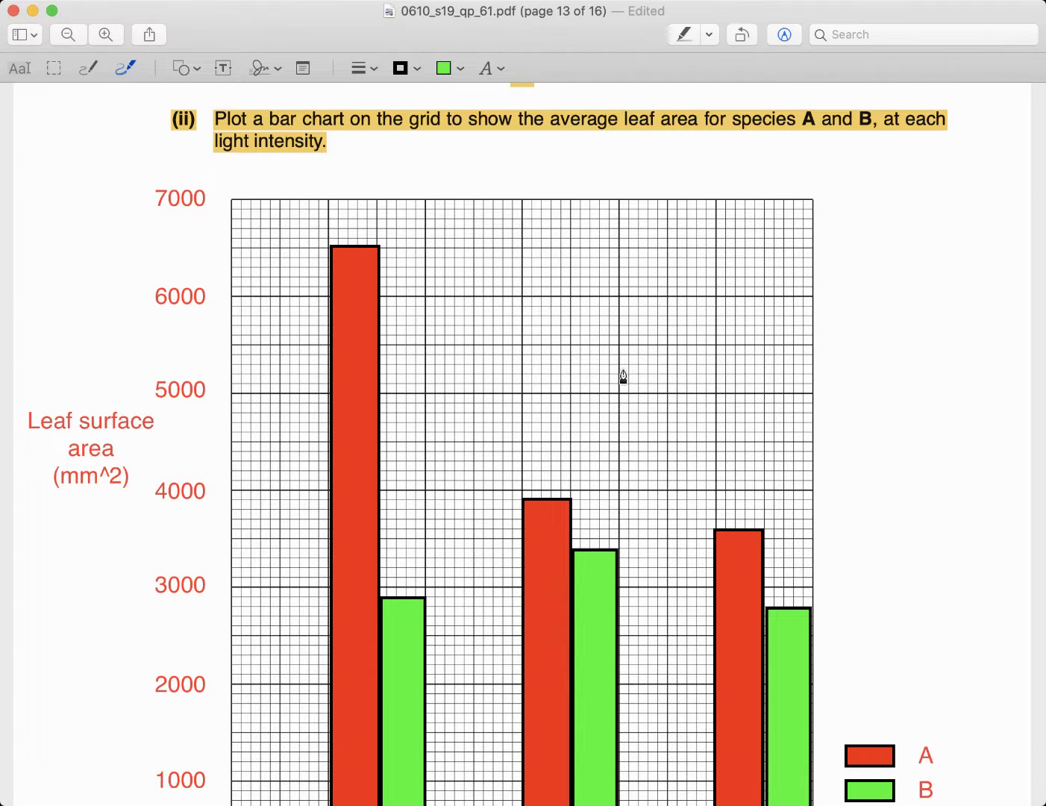
scroll(622, 374, "down", 2)
scroll(622, 377, "up", 15)
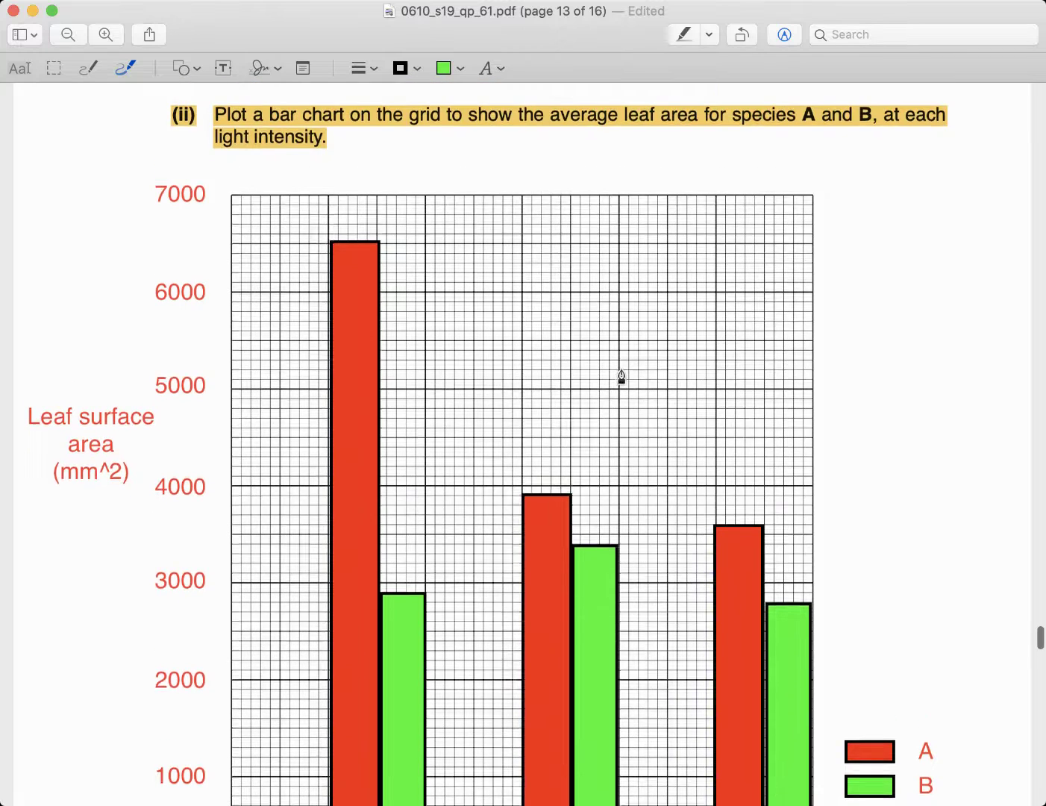
scroll(625, 373, "up", 2)
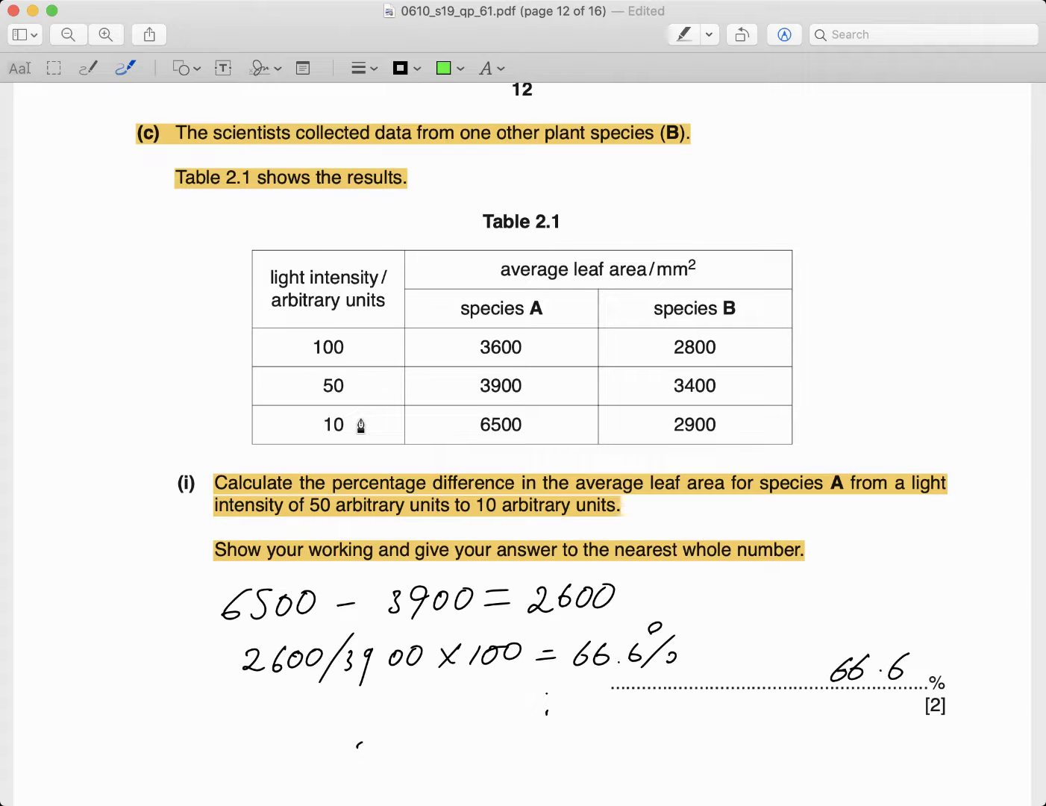
scroll(362, 425, "down", 15)
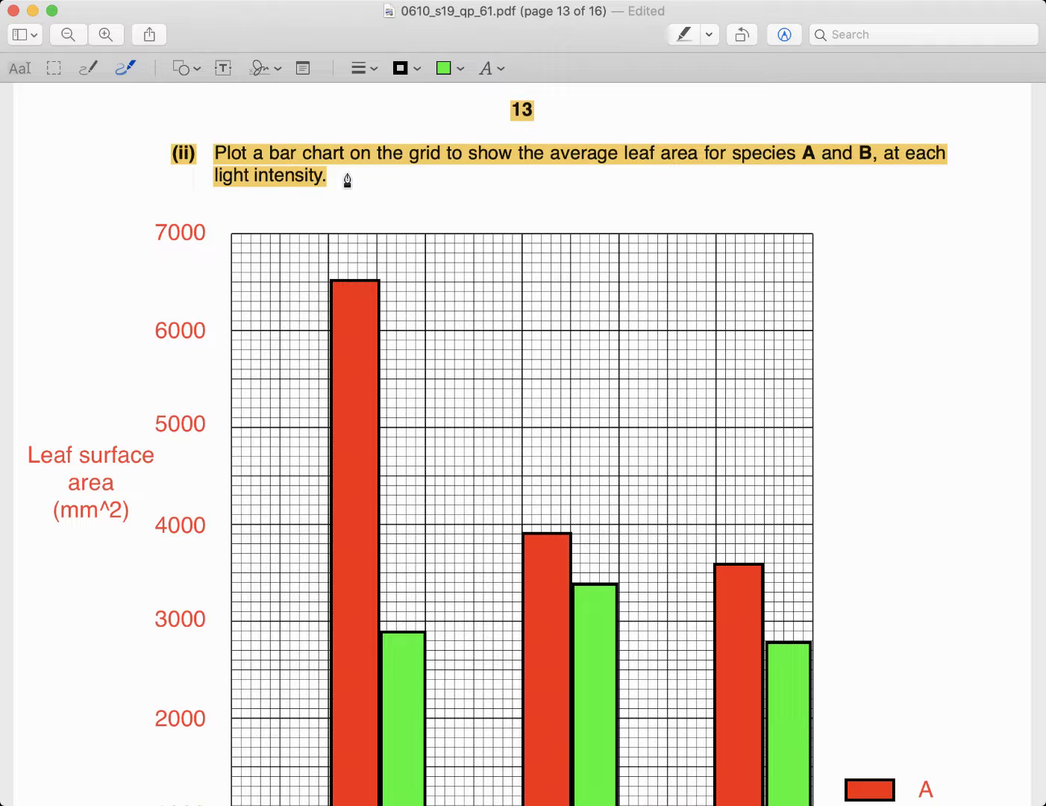
scroll(347, 180, "down", 4)
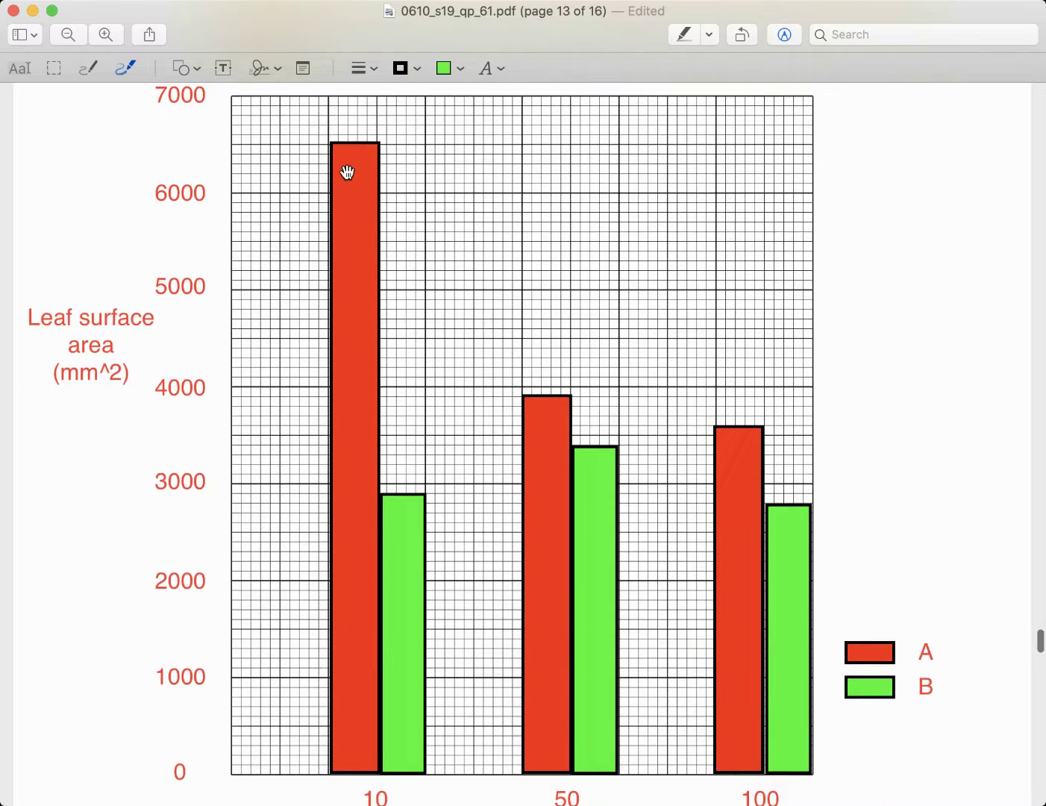
scroll(348, 179, "up", 2)
scroll(351, 178, "down", 3)
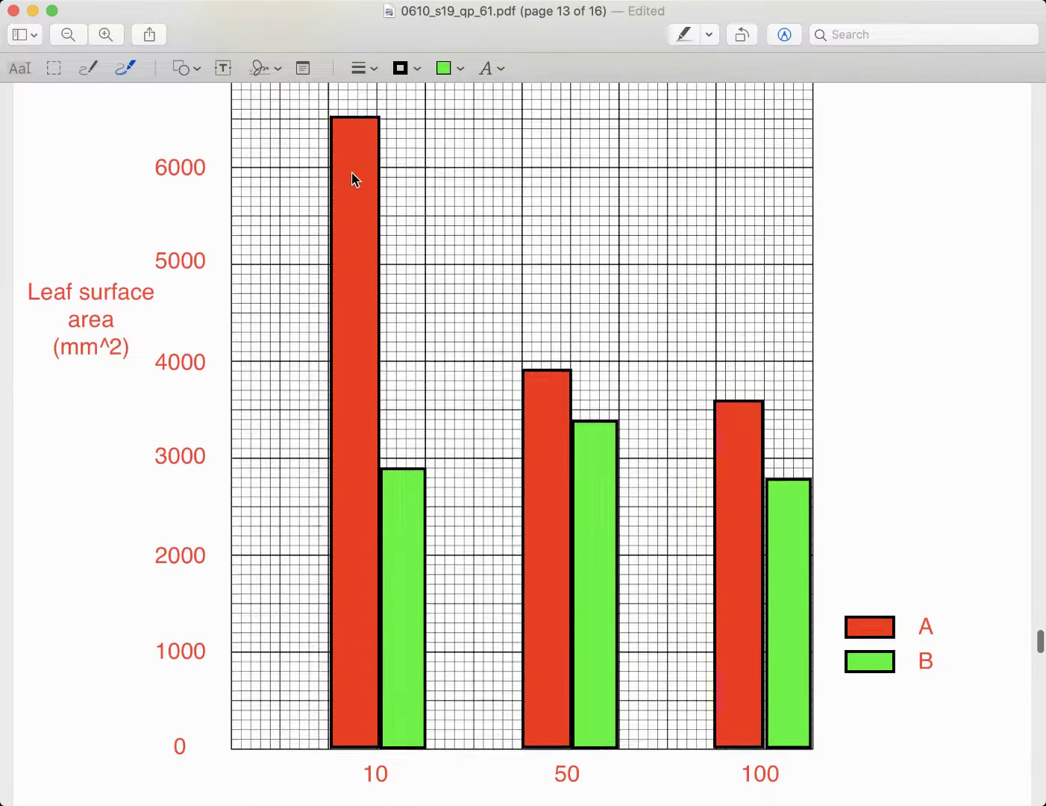
scroll(351, 174, "up", 2)
scroll(354, 175, "up", 20)
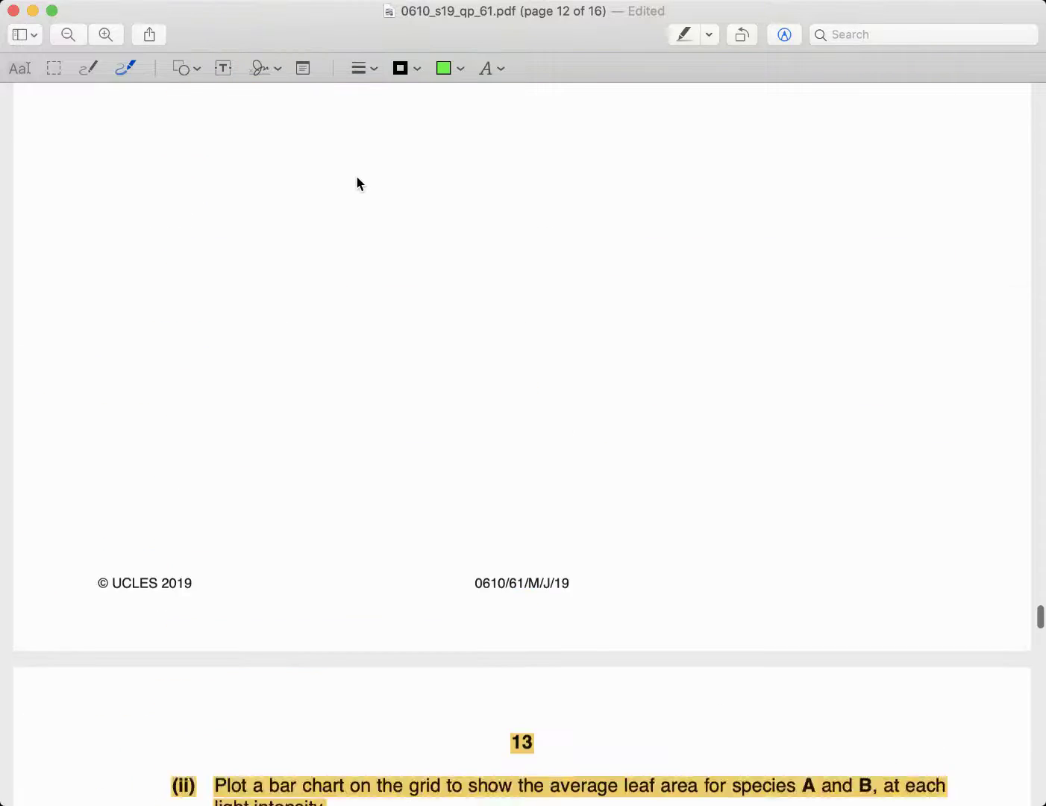
scroll(359, 182, "down", 6)
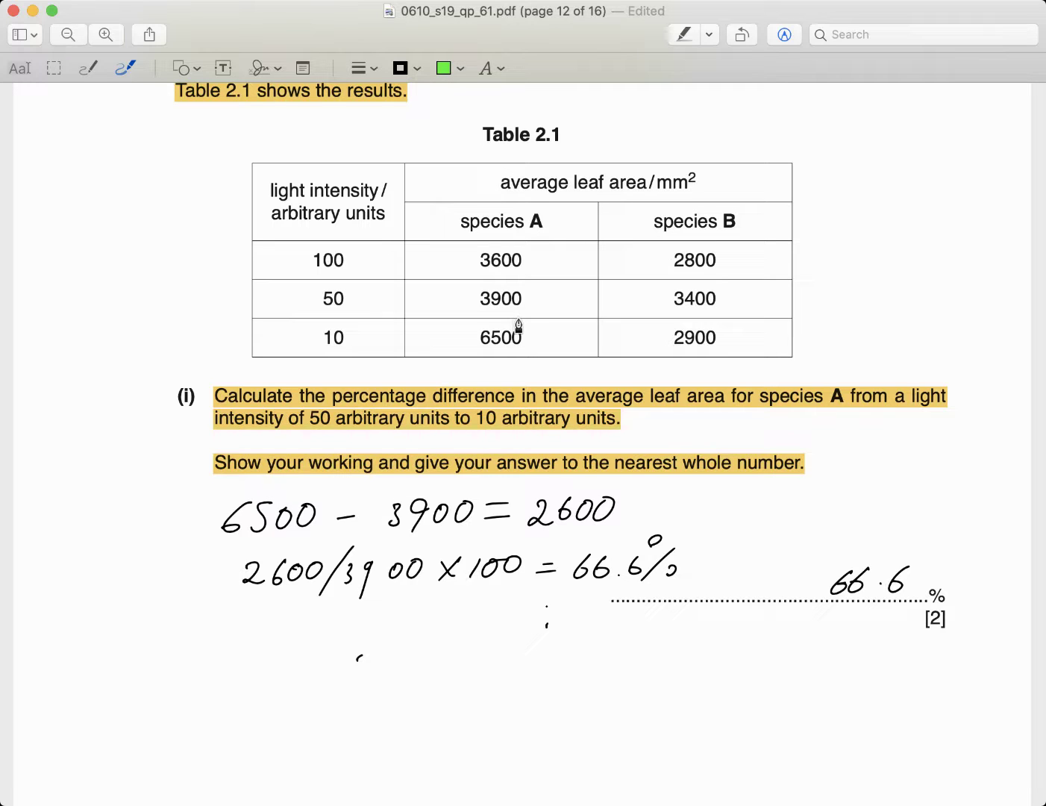
scroll(520, 337, "down", 2)
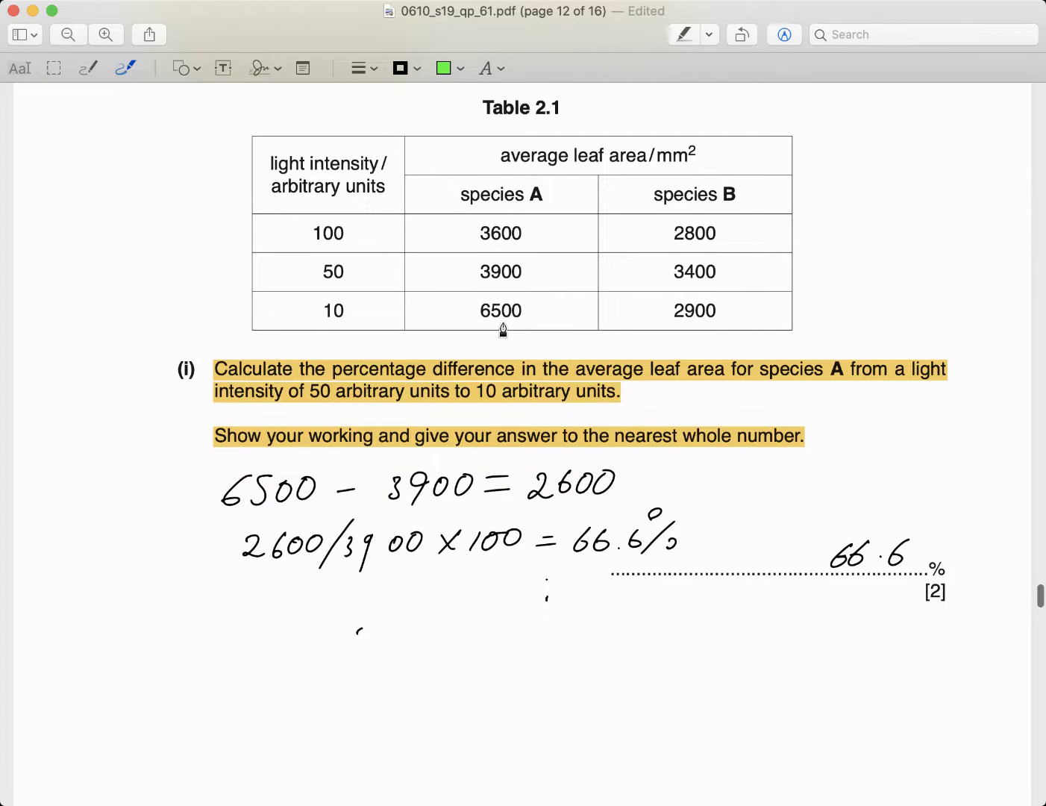
scroll(503, 329, "up", 1)
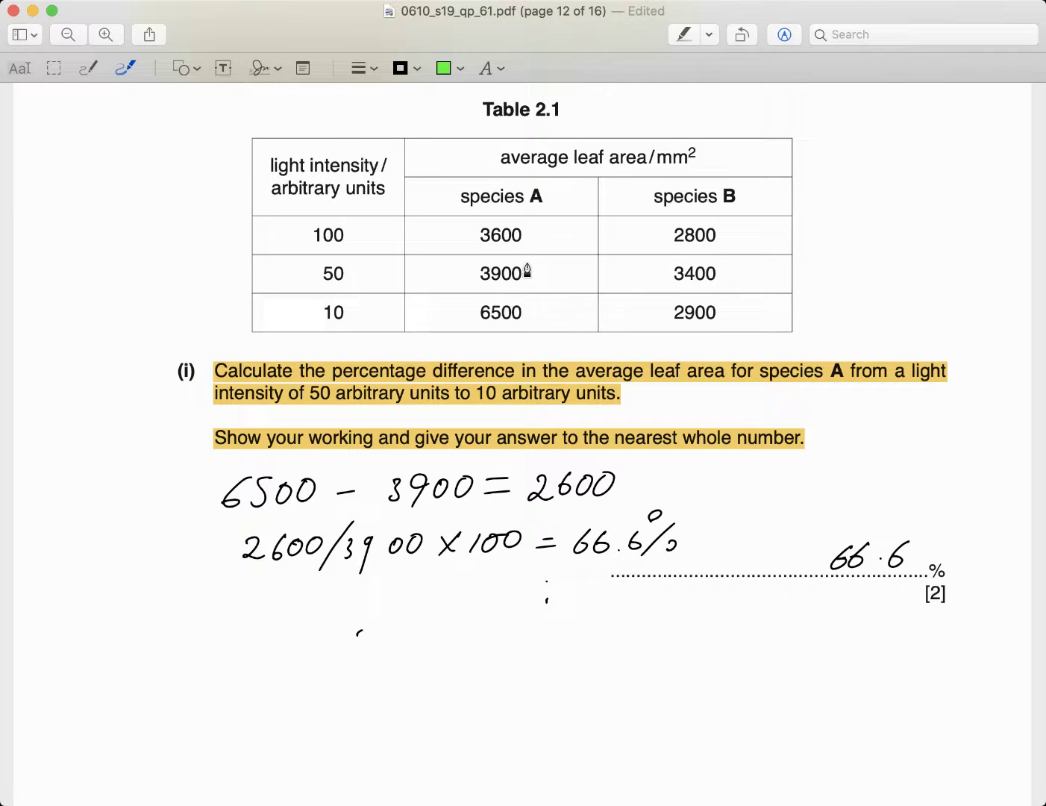
scroll(529, 265, "down", 15)
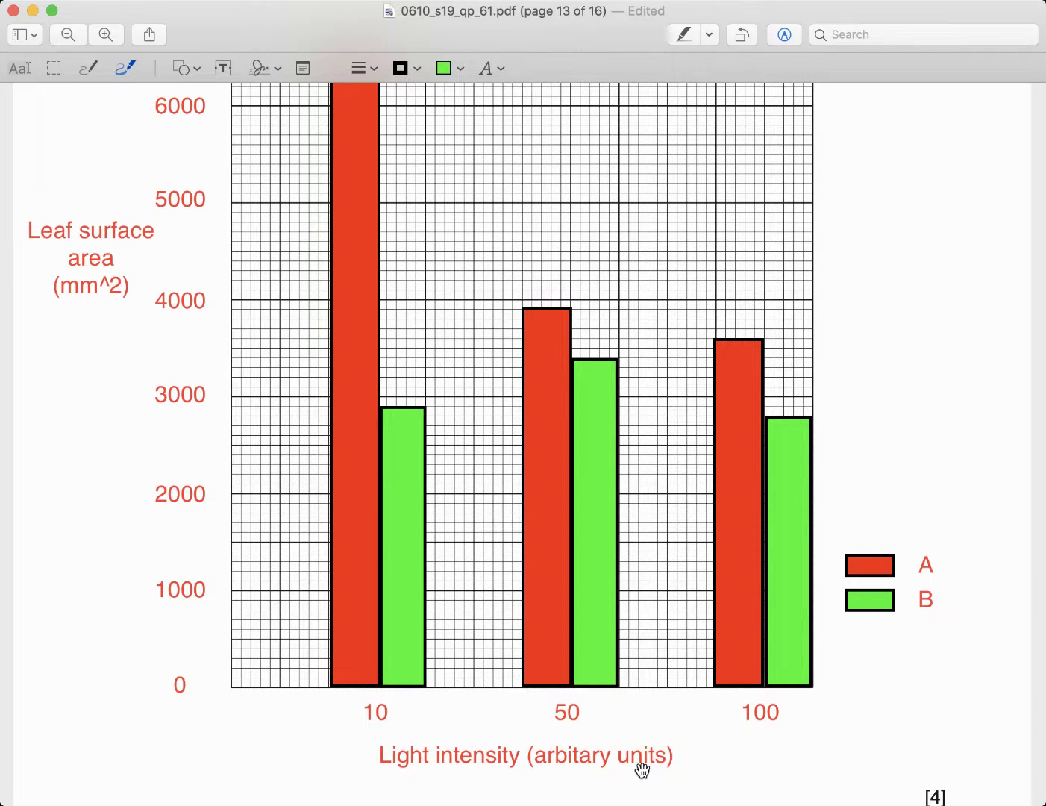
scroll(321, 654, "up", 3)
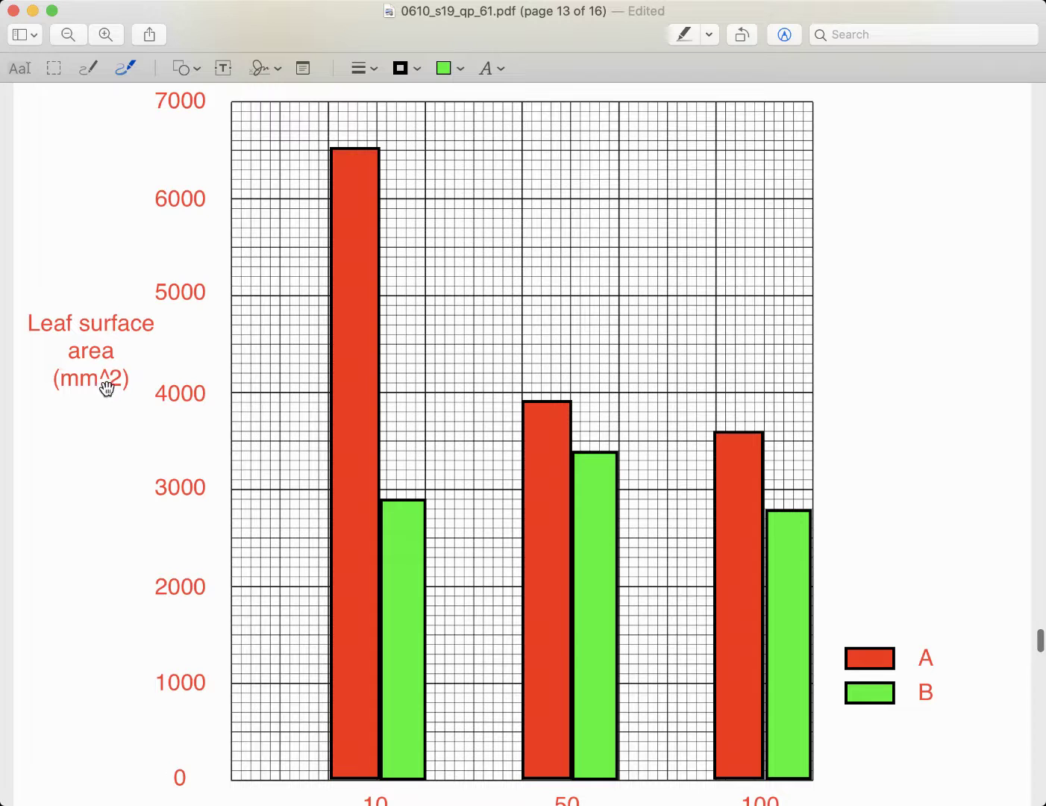
scroll(125, 400, "up", 3)
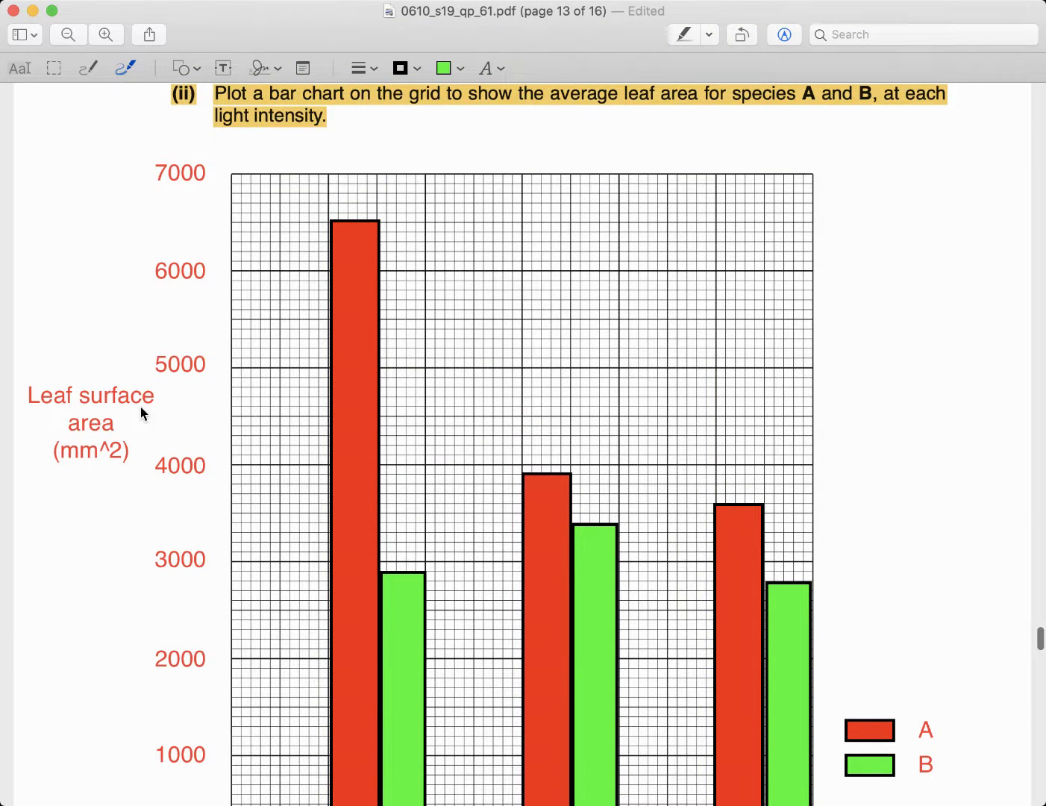
scroll(148, 398, "down", 3)
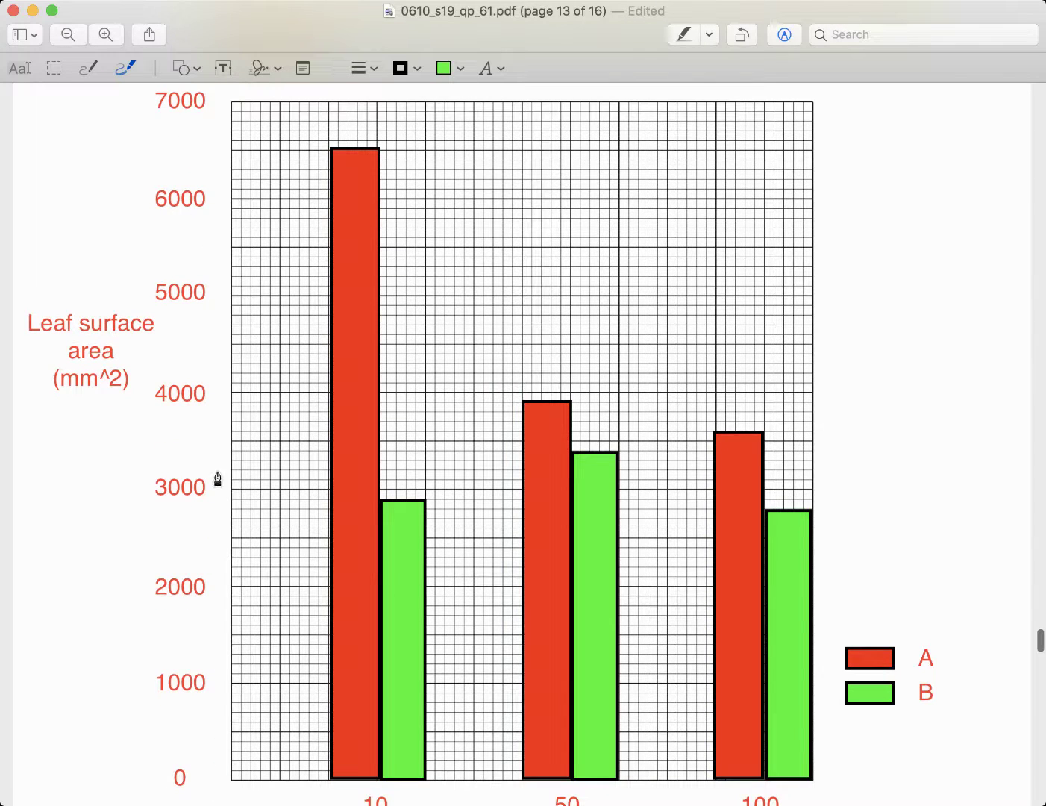
scroll(215, 484, "up", 1)
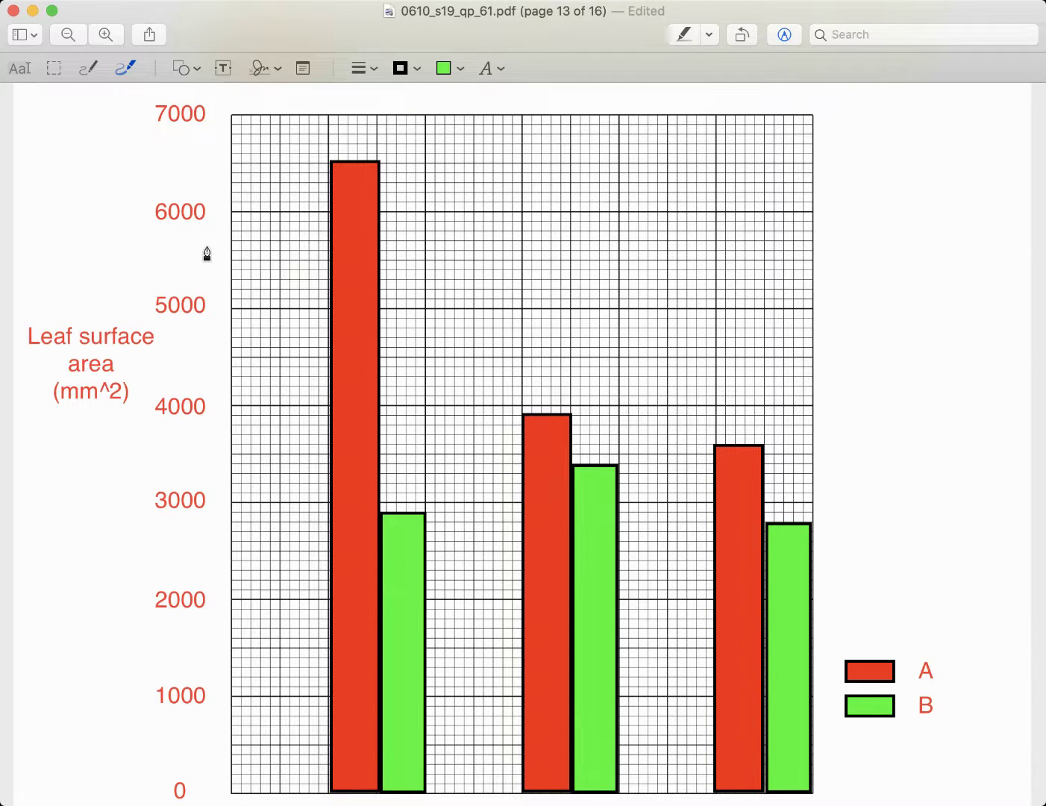
scroll(207, 250, "down", 3)
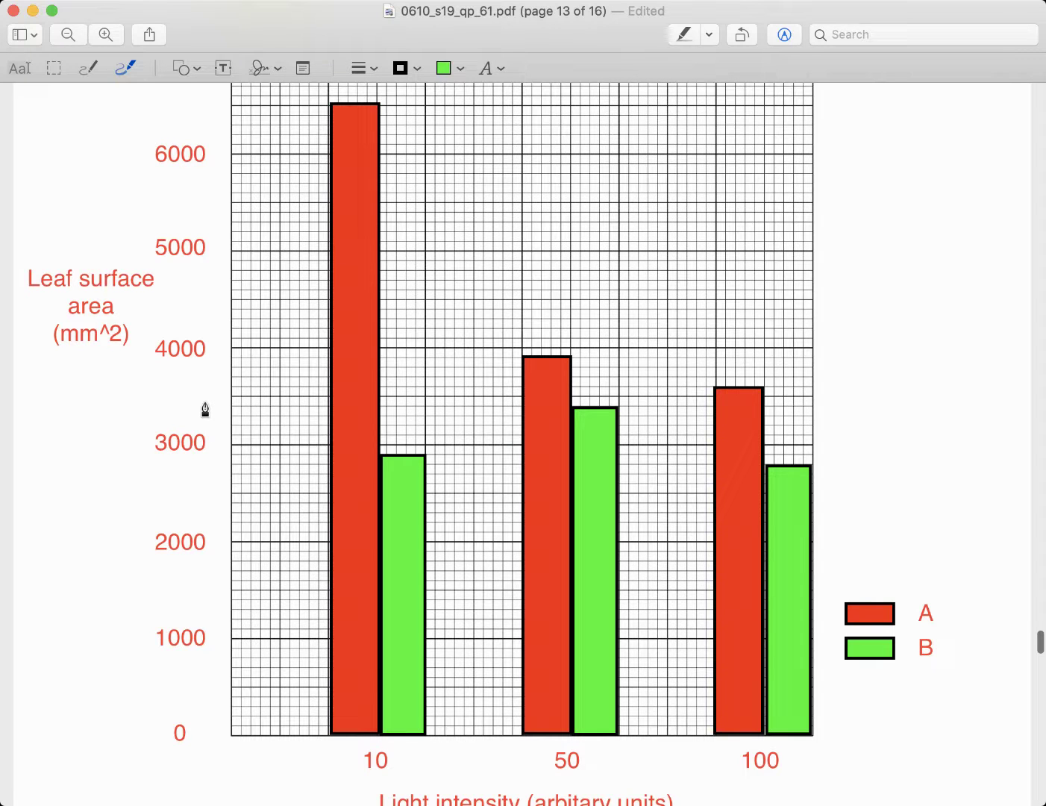
scroll(205, 403, "up", 3)
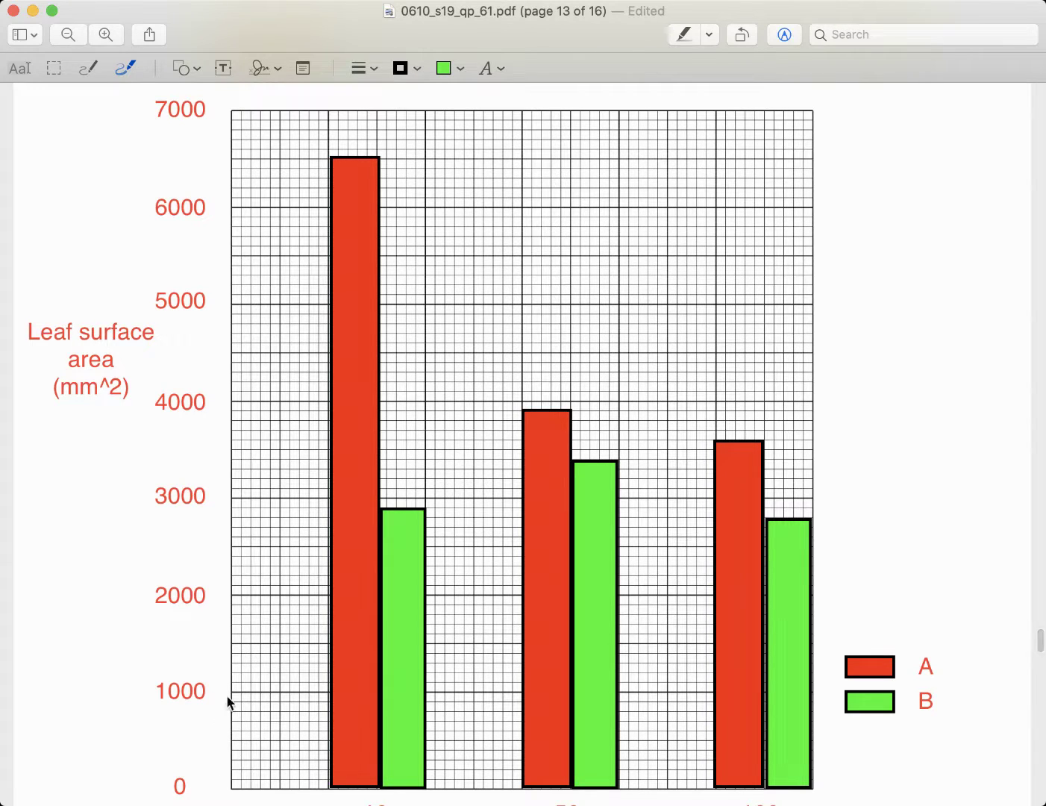
scroll(226, 705, "up", 1)
scroll(229, 703, "down", 2)
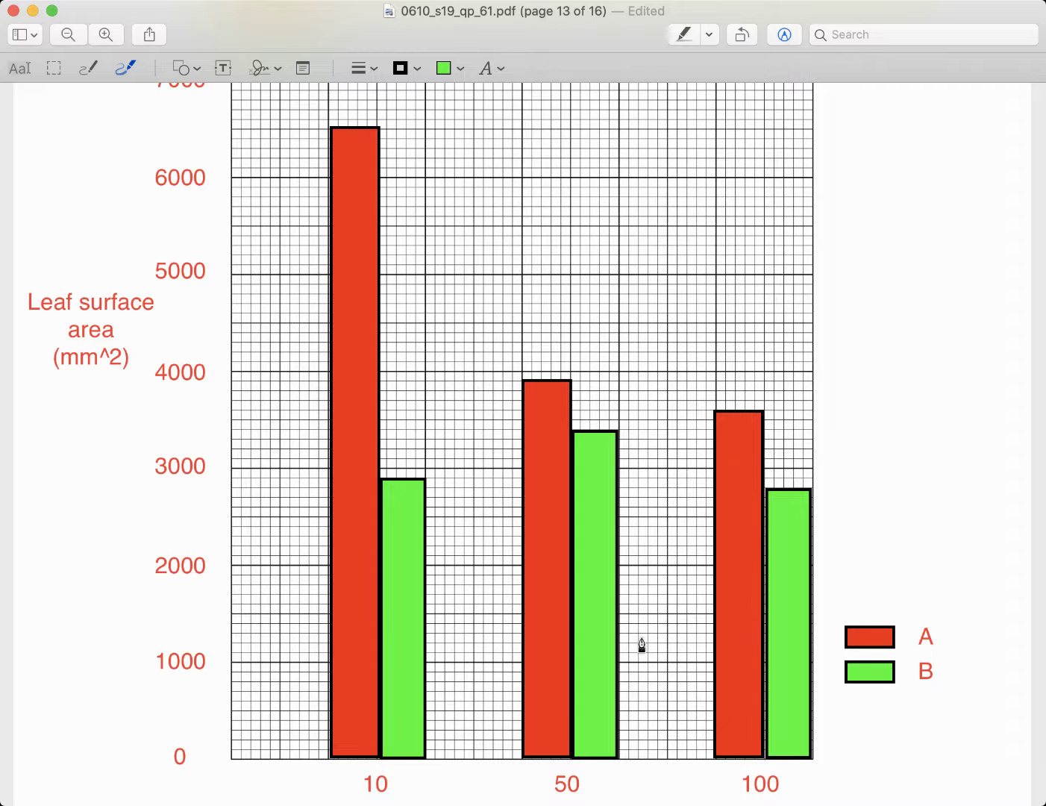
scroll(873, 642, "down", 1)
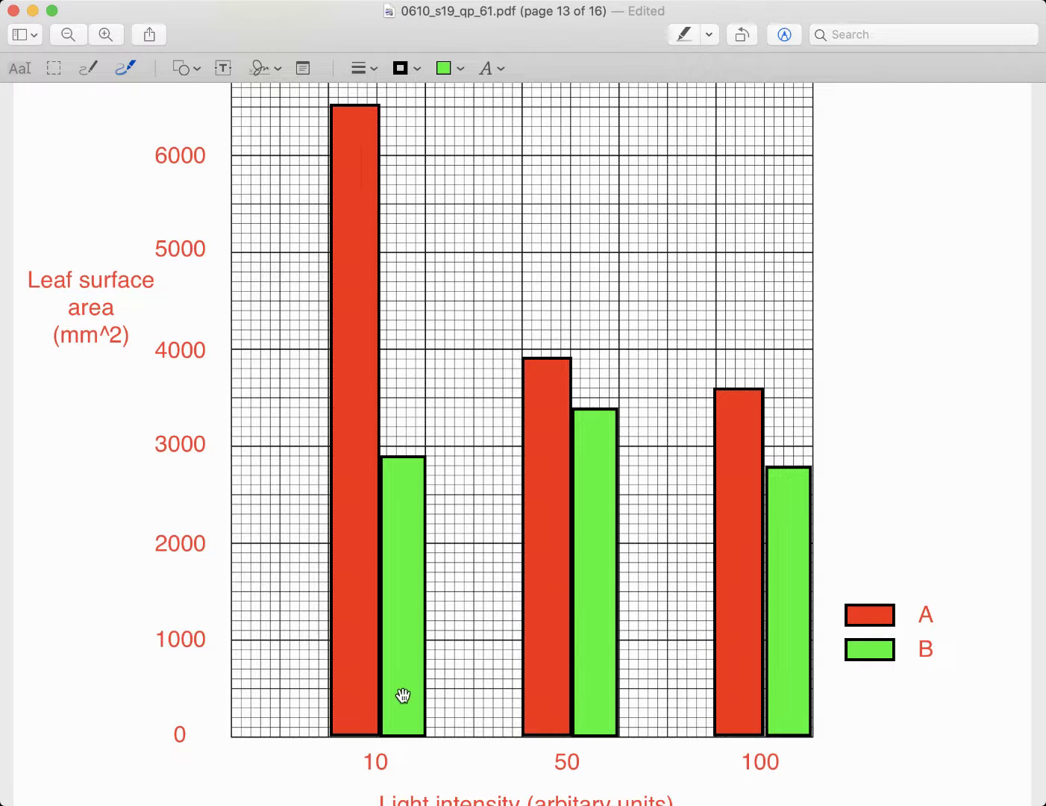
scroll(409, 708, "up", 3)
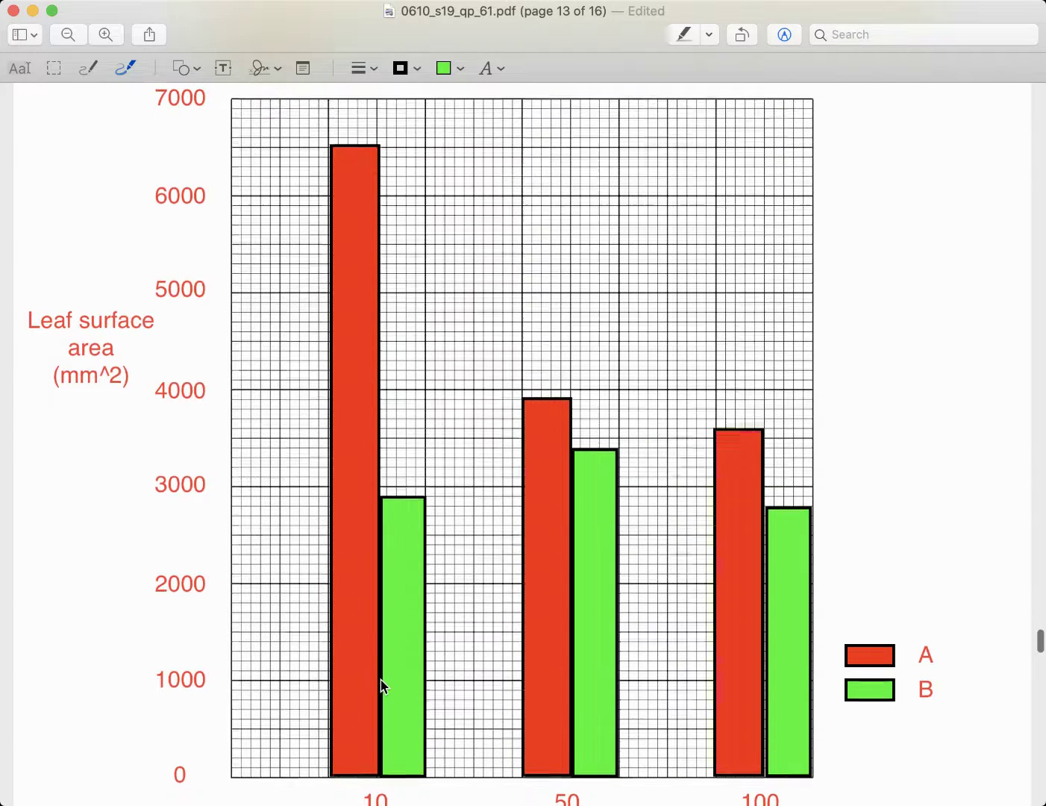
scroll(381, 675, "down", 2)
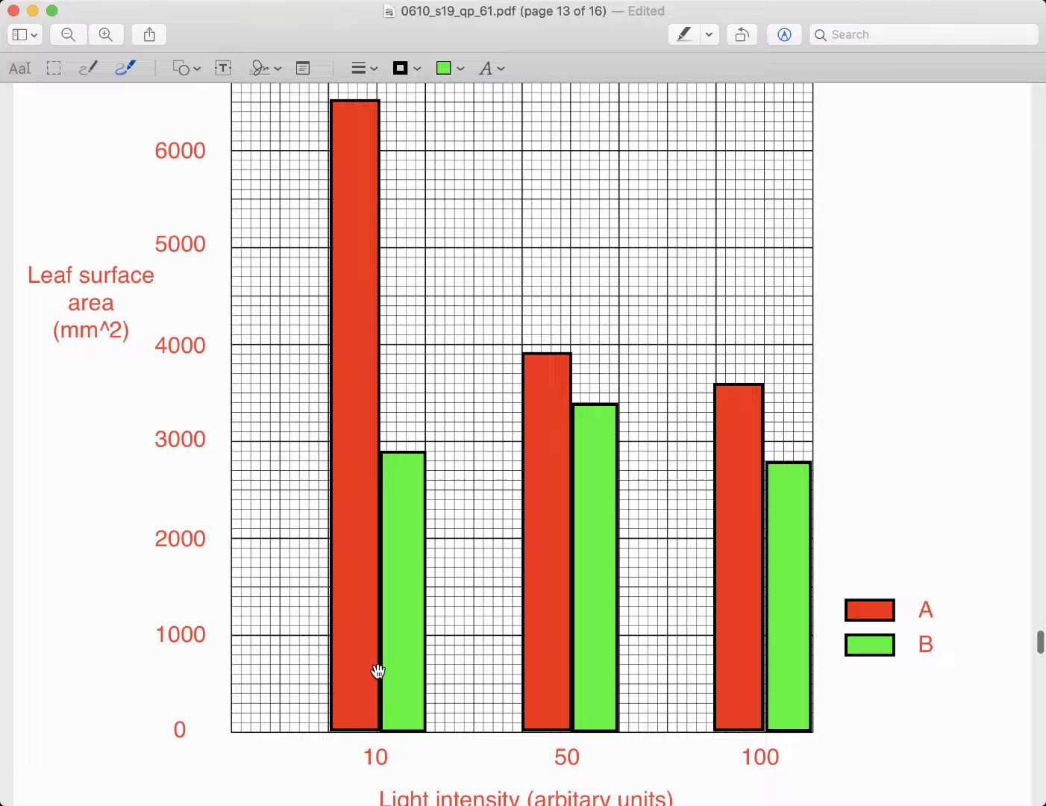
scroll(379, 670, "up", 2)
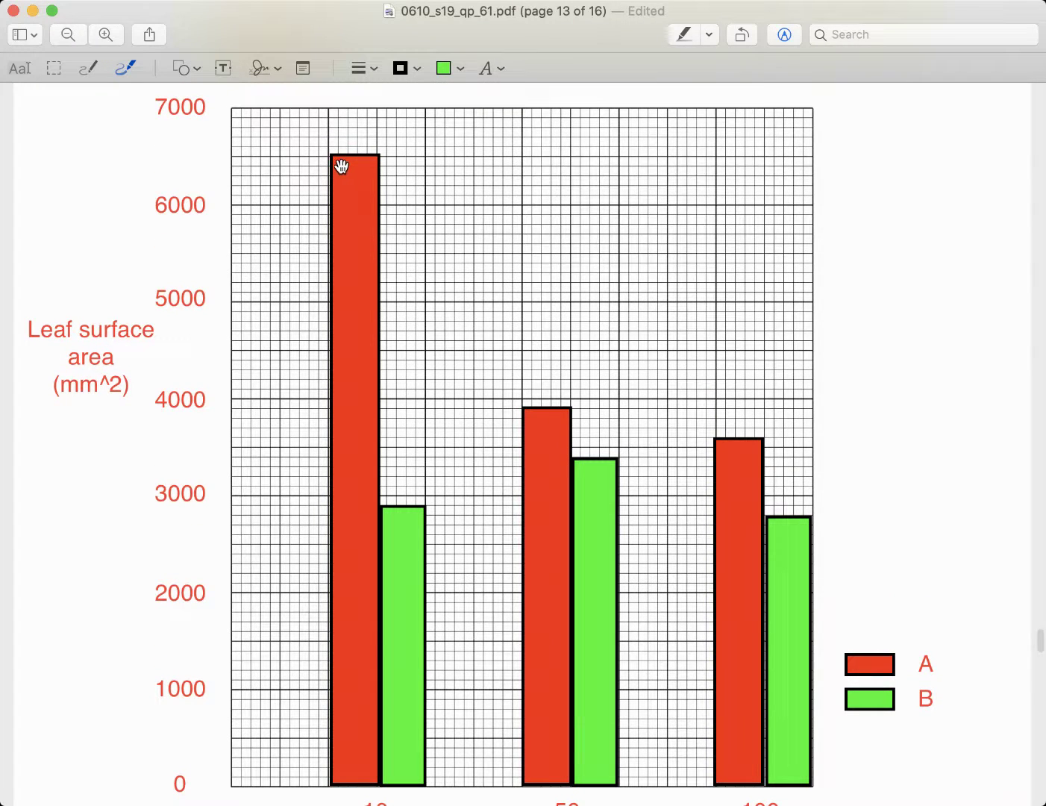
scroll(348, 344, "down", 2)
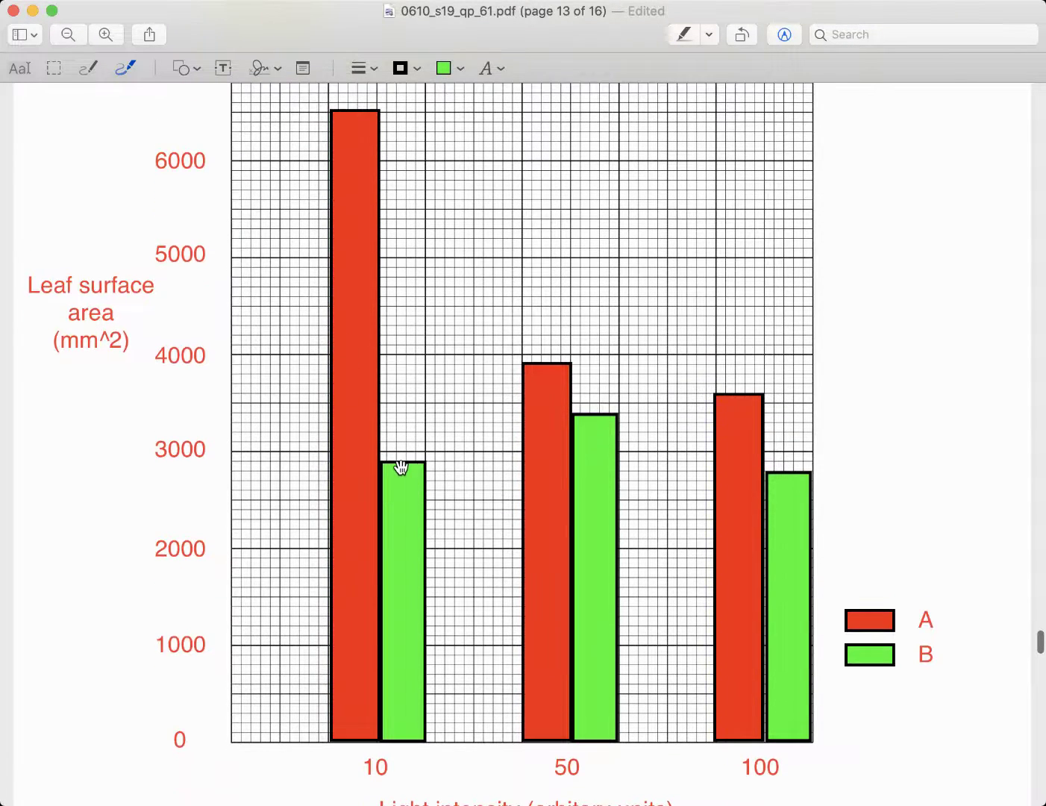
scroll(407, 497, "down", 1)
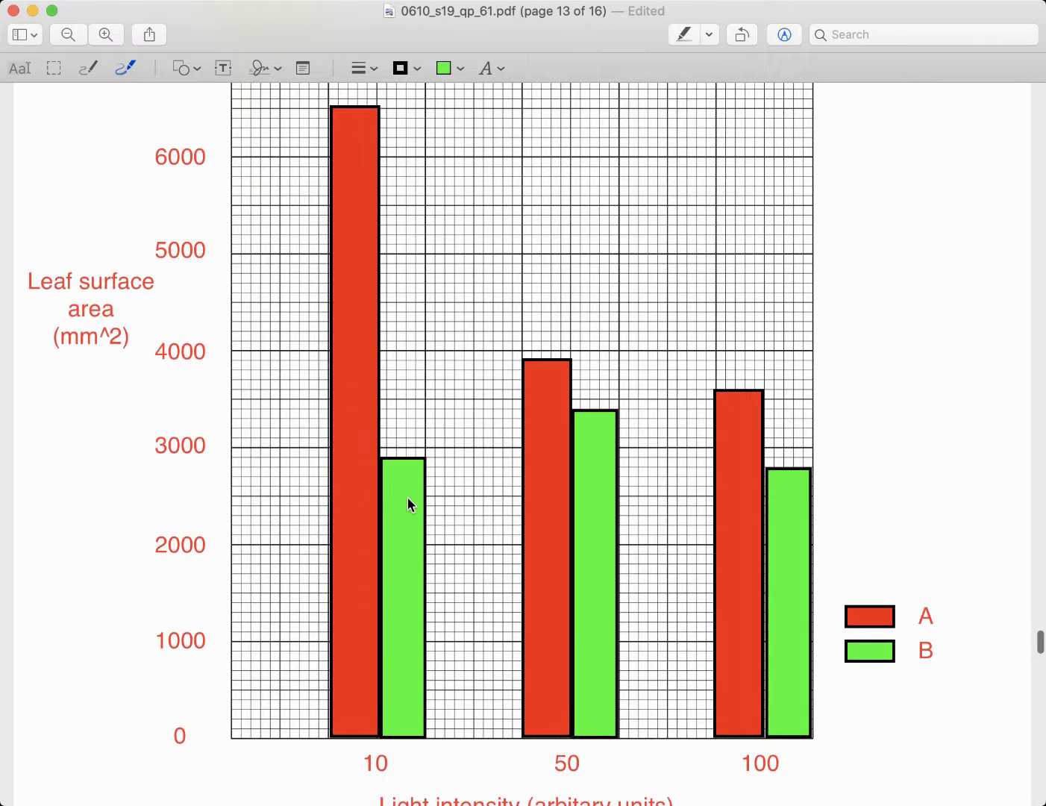
scroll(389, 508, "down", 1)
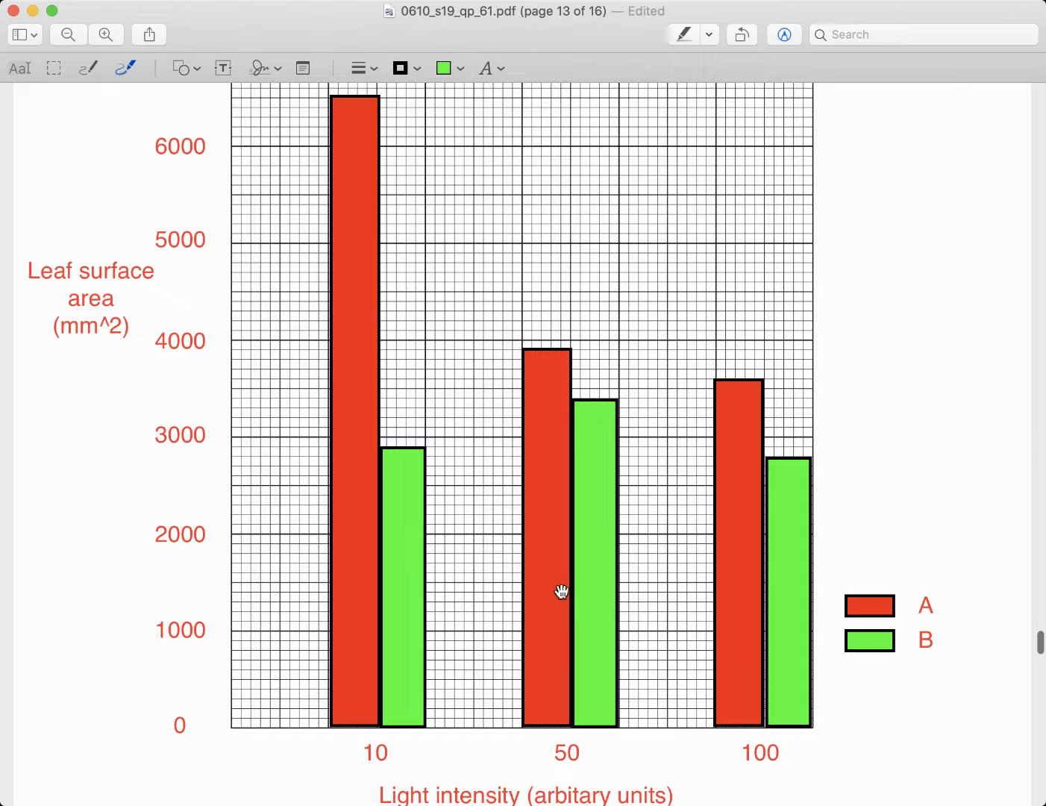
scroll(589, 590, "down", 2)
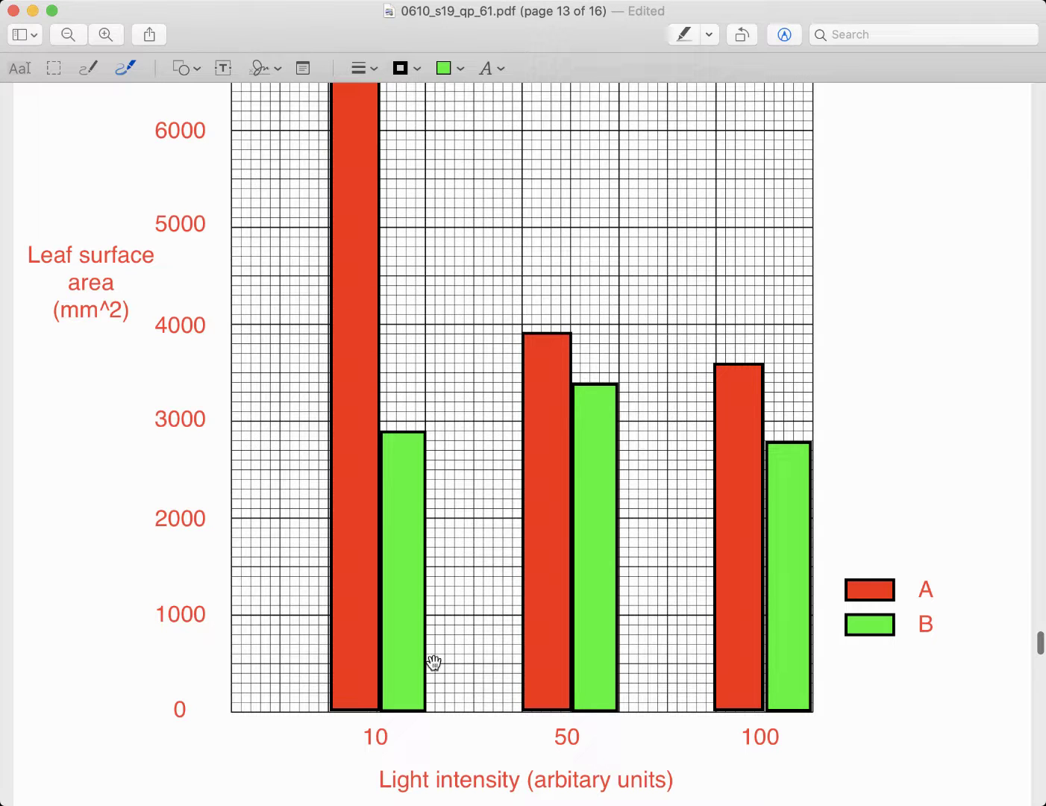
scroll(441, 670, "up", 1)
scroll(441, 663, "down", 1)
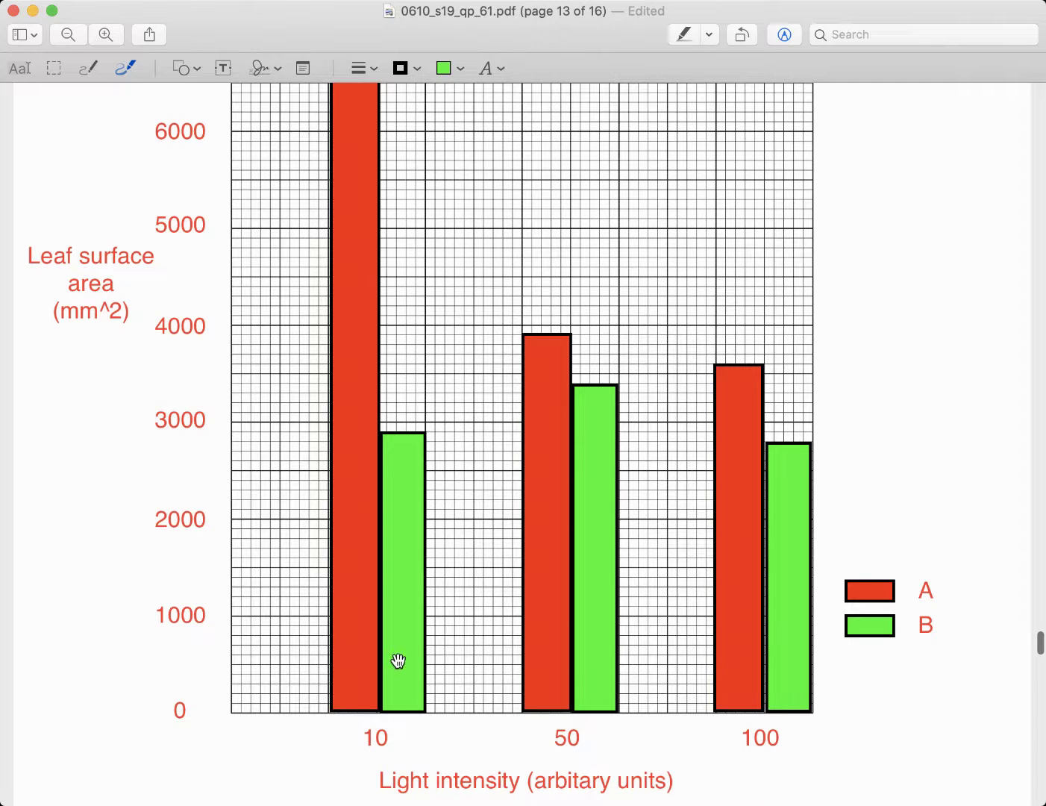
scroll(399, 661, "up", 2)
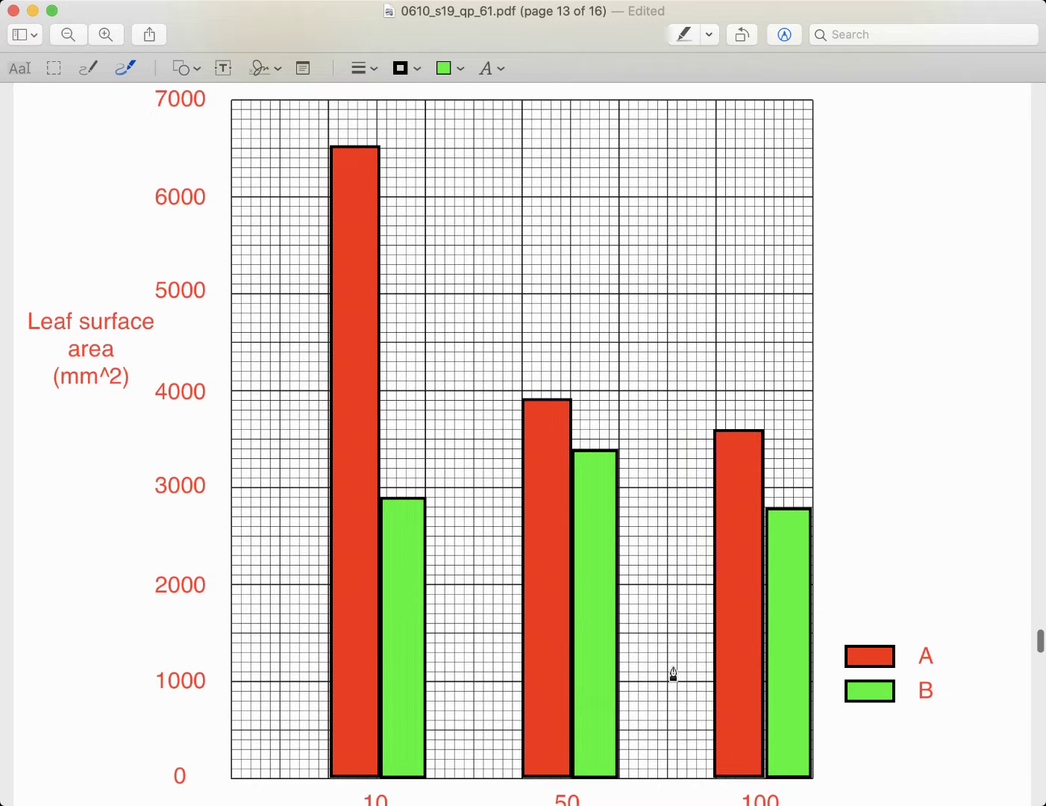
scroll(673, 676, "up", 1)
scroll(677, 676, "down", 1)
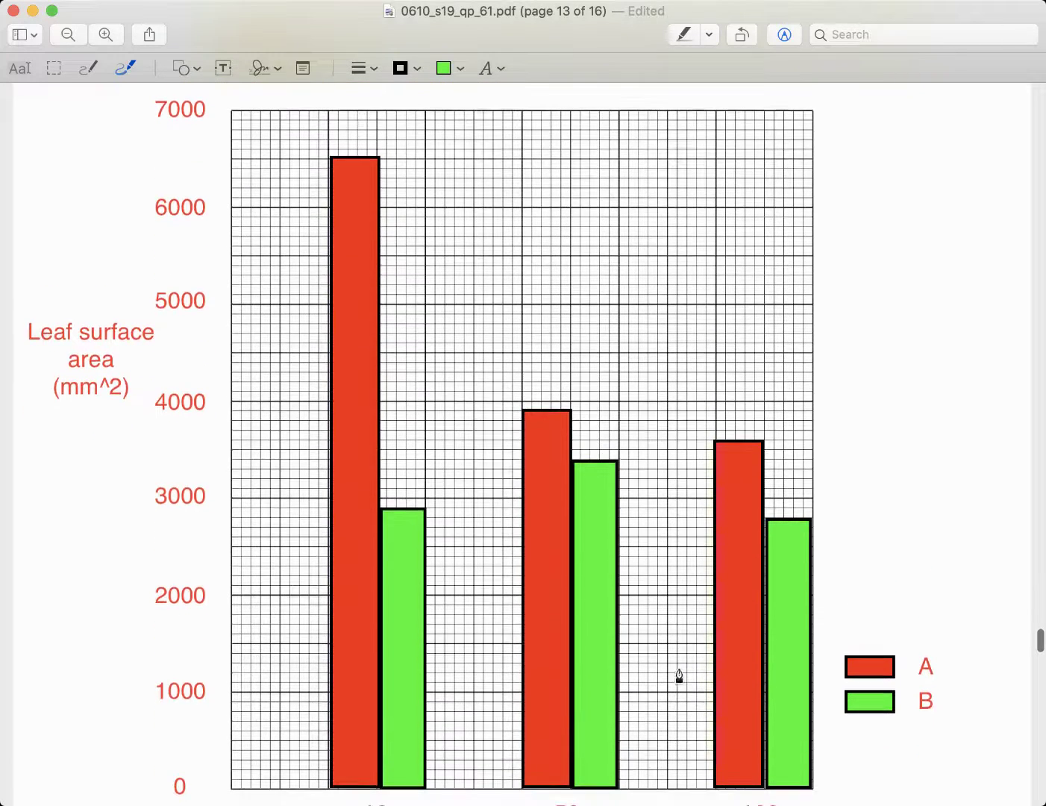
scroll(680, 681, "down", 3)
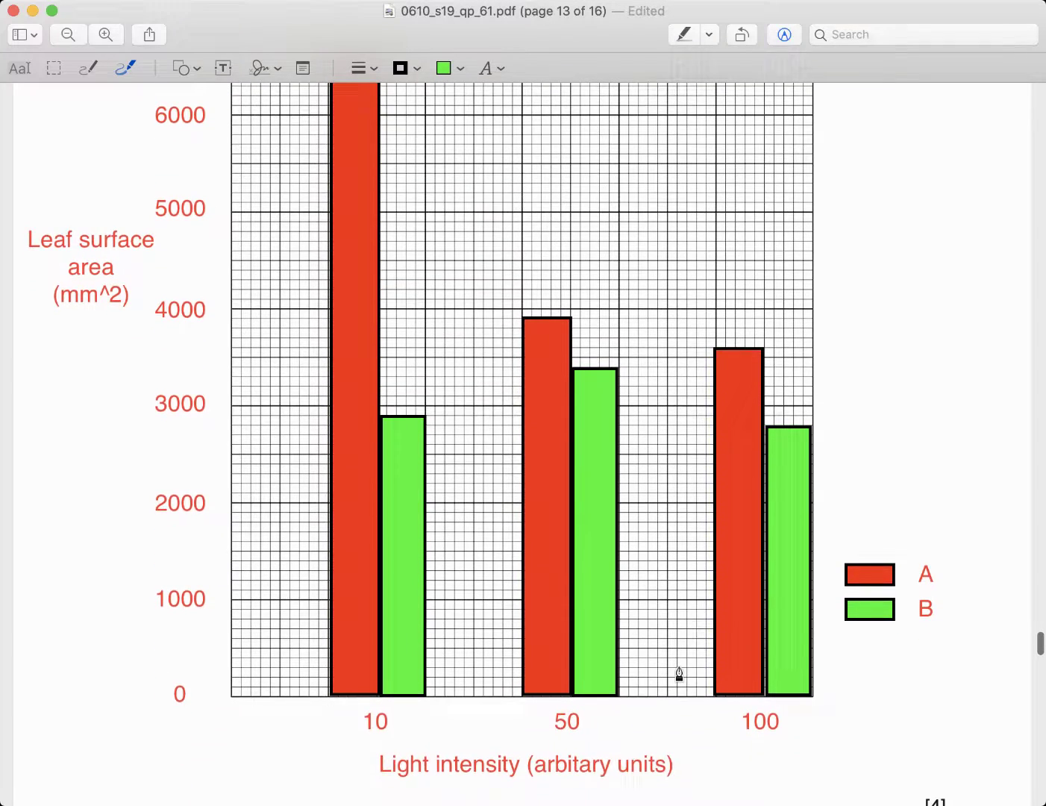
scroll(677, 672, "up", 1)
scroll(676, 670, "down", 2)
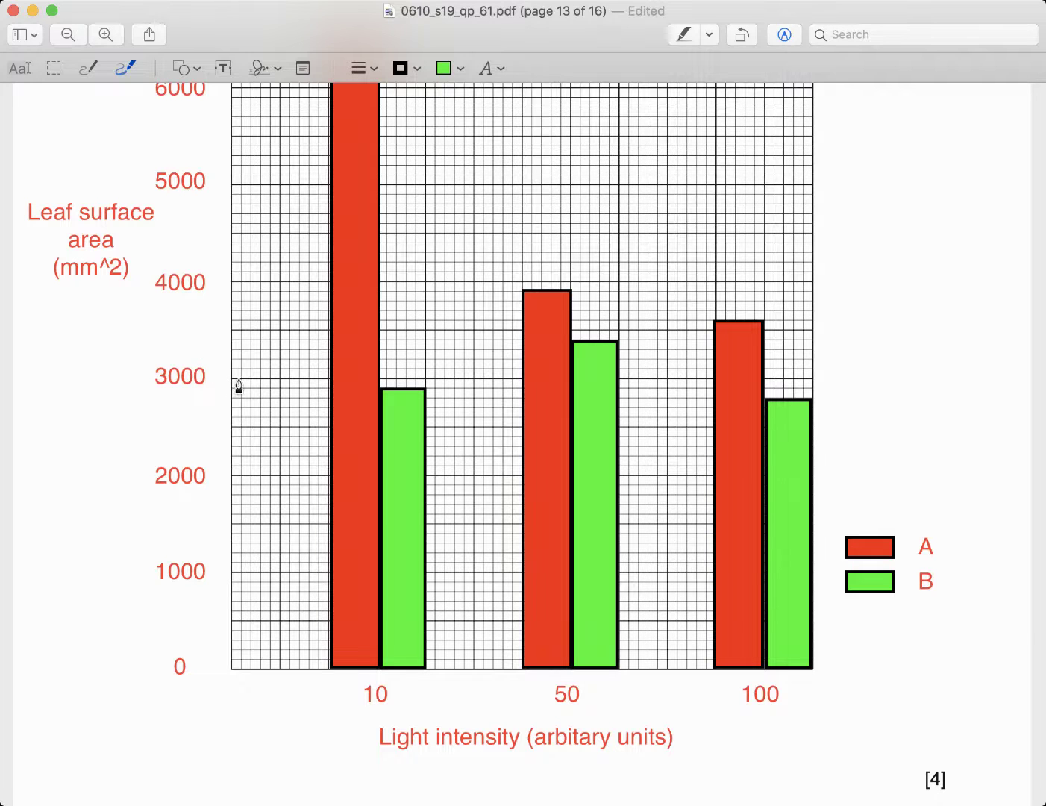
scroll(241, 377, "up", 2)
scroll(241, 379, "up", 1)
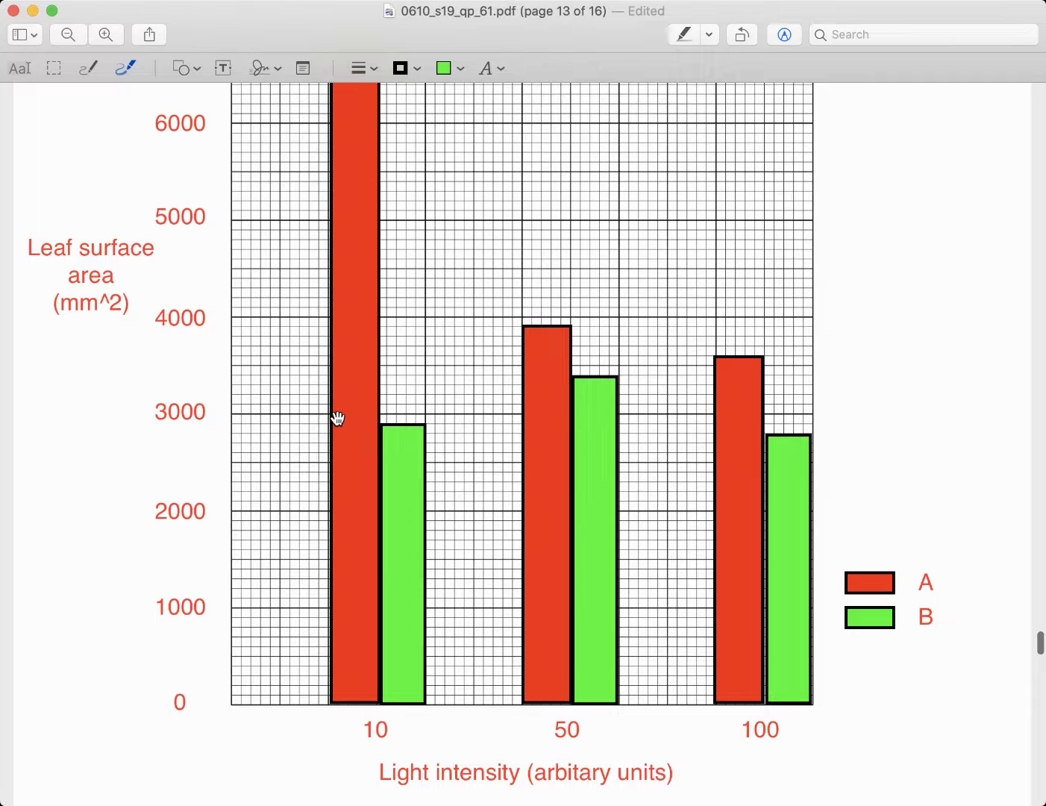
scroll(338, 418, "up", 3)
scroll(348, 425, "up", 2)
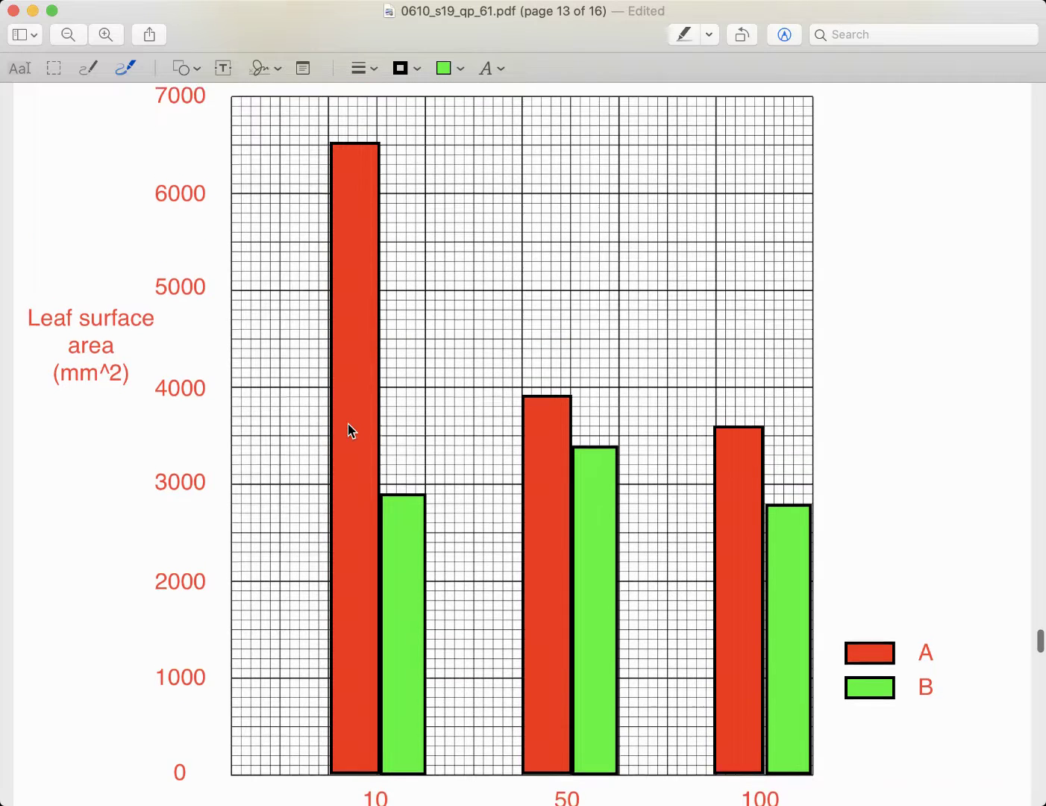
scroll(340, 423, "down", 2)
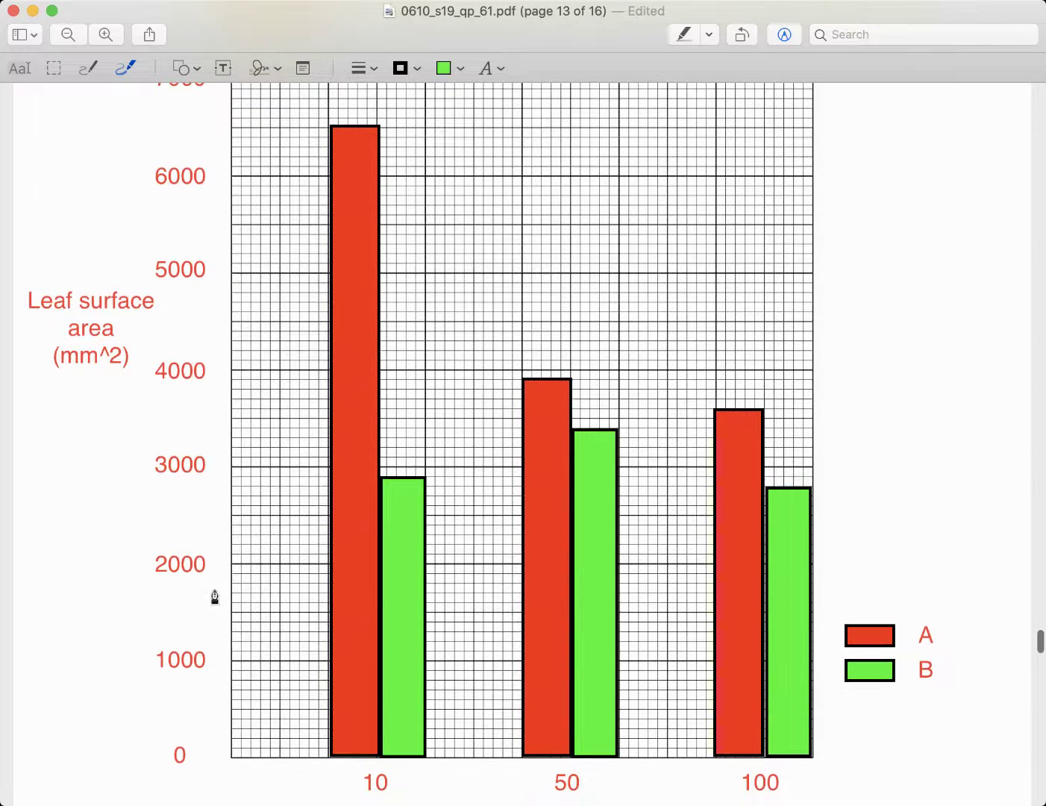
scroll(244, 500, "up", 1)
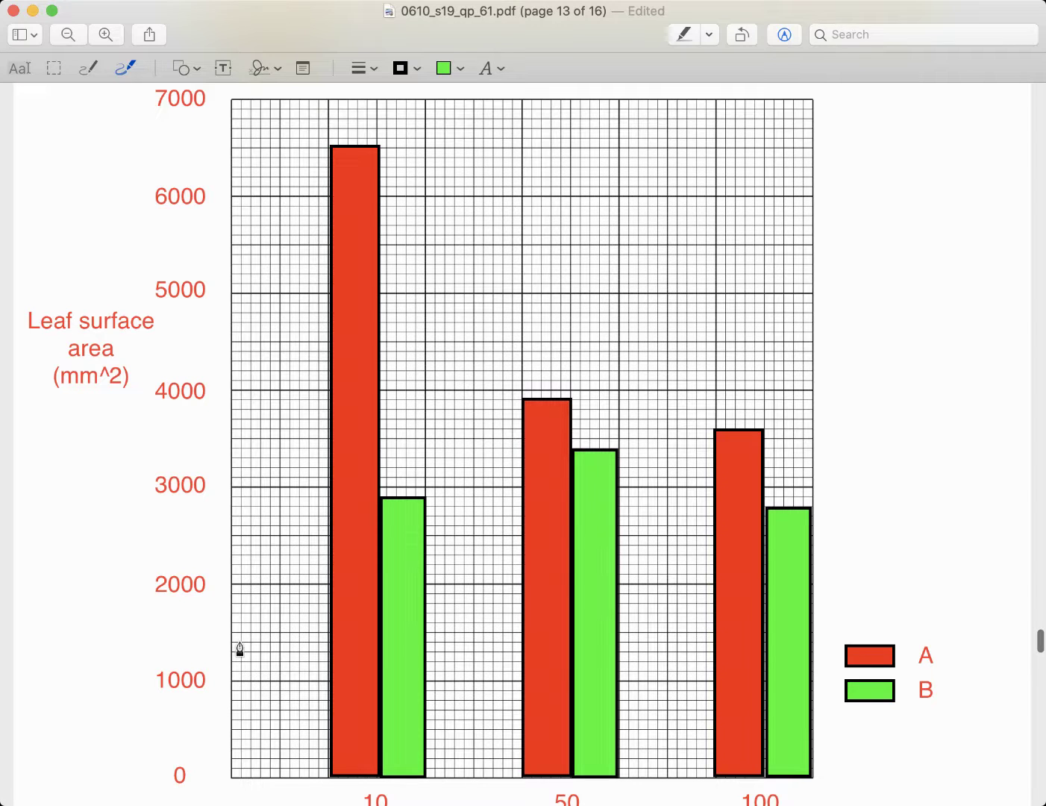
scroll(239, 639, "up", 1)
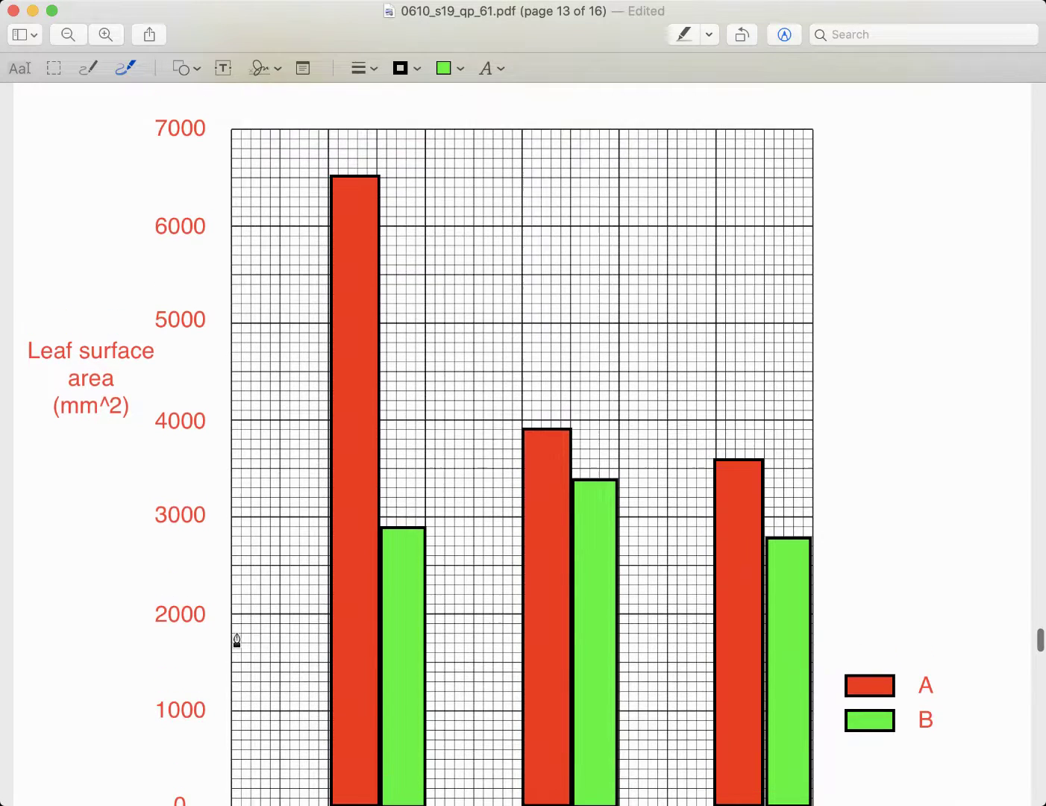
scroll(236, 639, "up", 1)
scroll(205, 474, "down", 1)
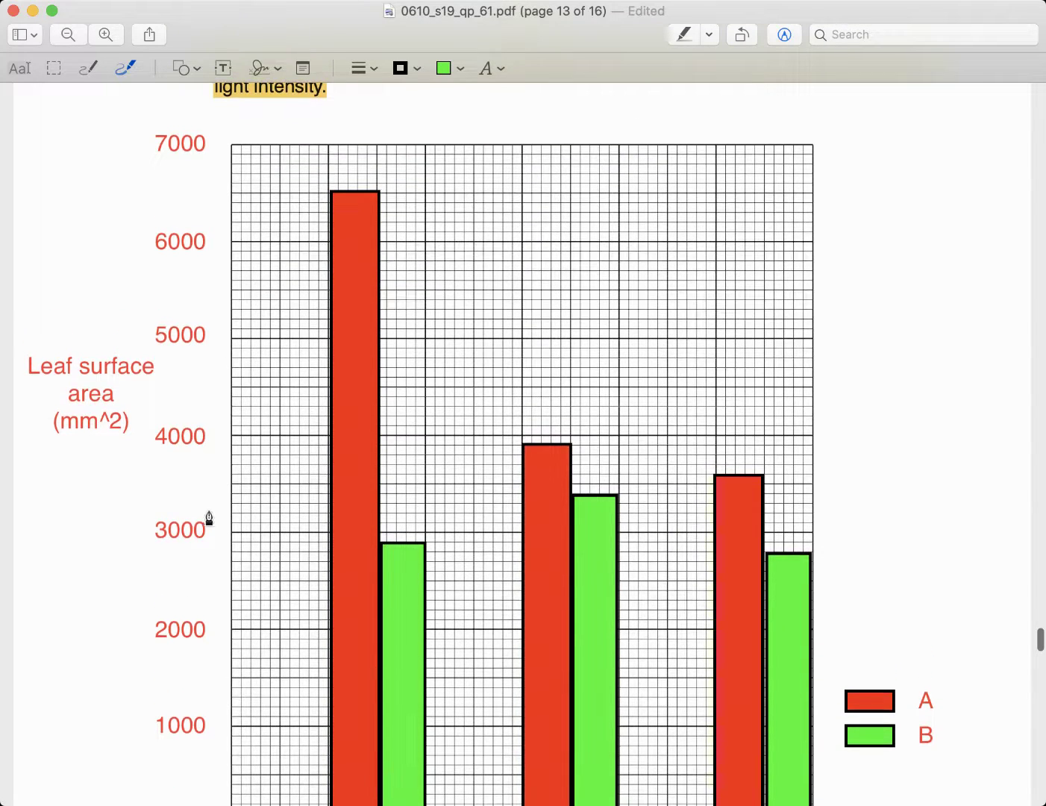
scroll(208, 515, "down", 1)
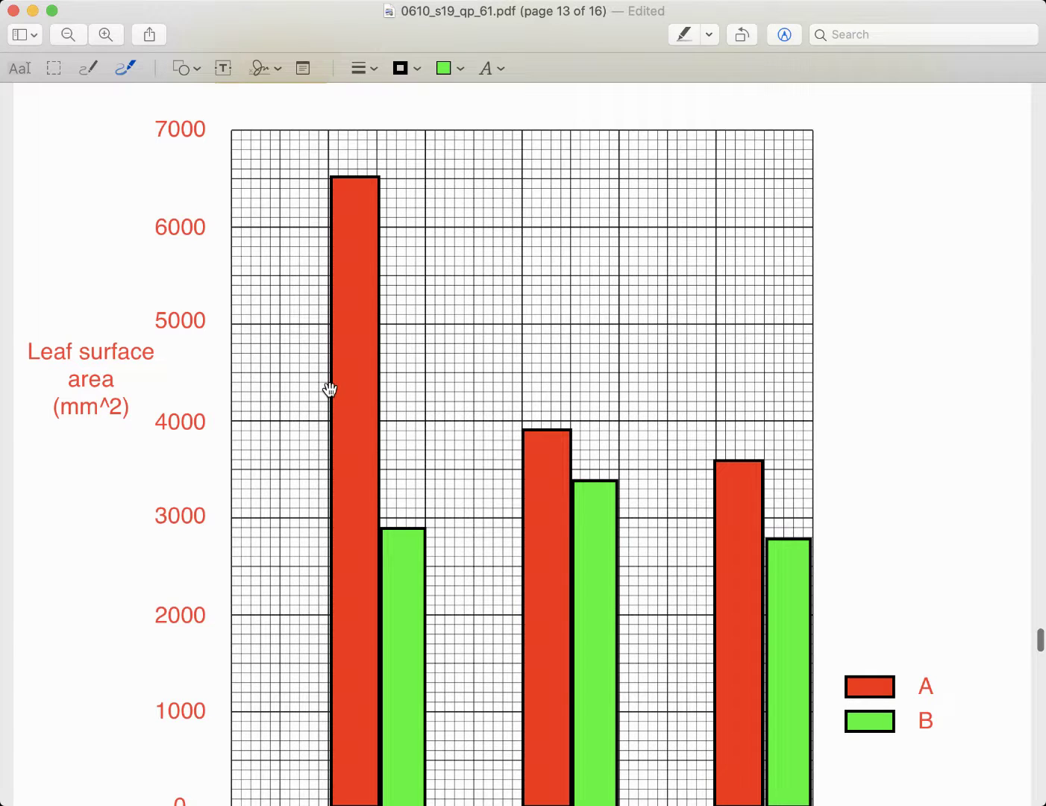
scroll(329, 390, "down", 3)
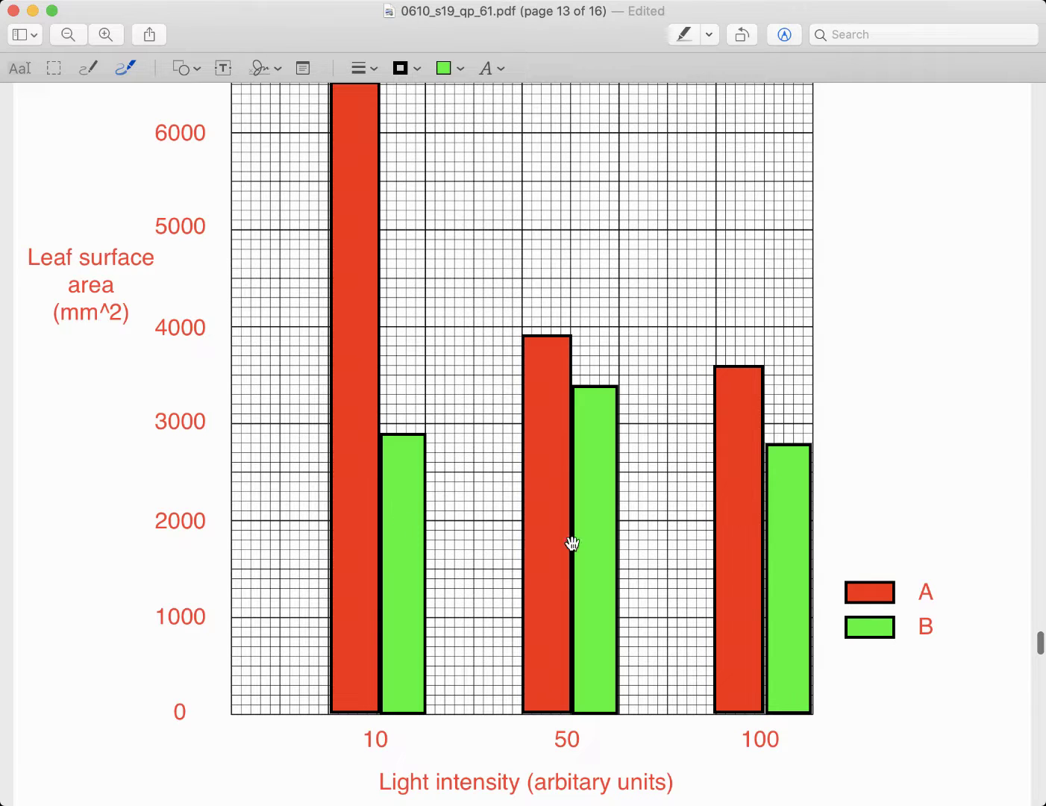
scroll(509, 453, "up", 4)
scroll(549, 440, "down", 2)
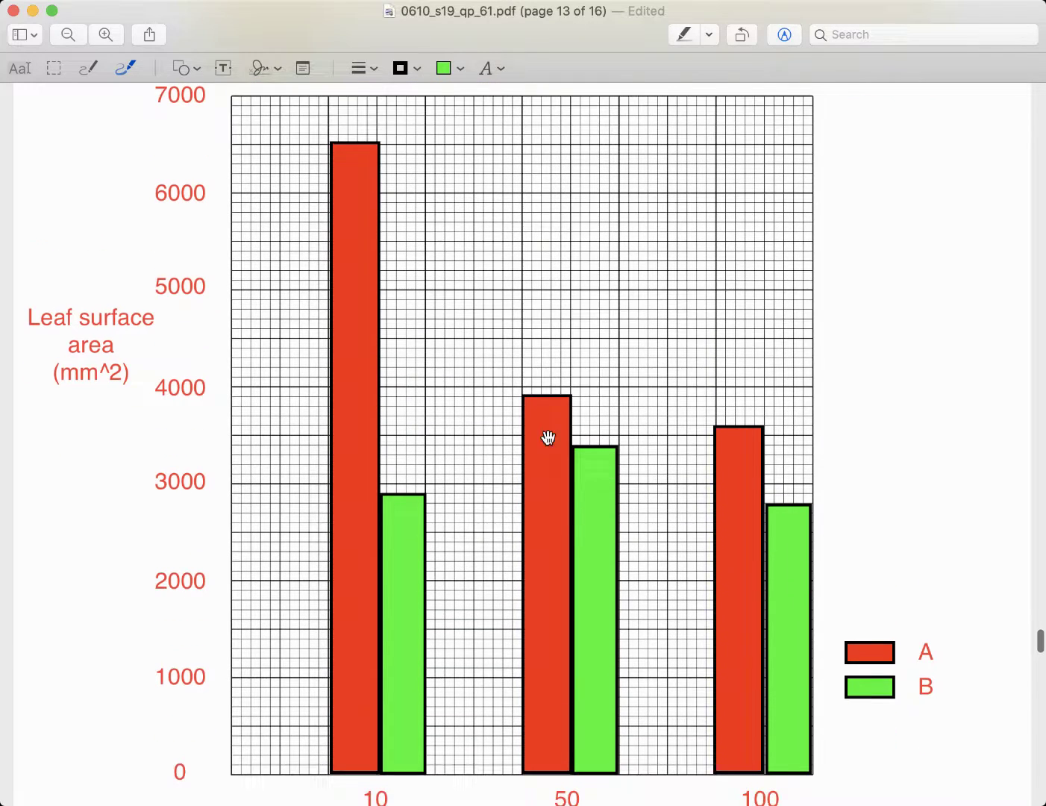
scroll(695, 473, "down", 1)
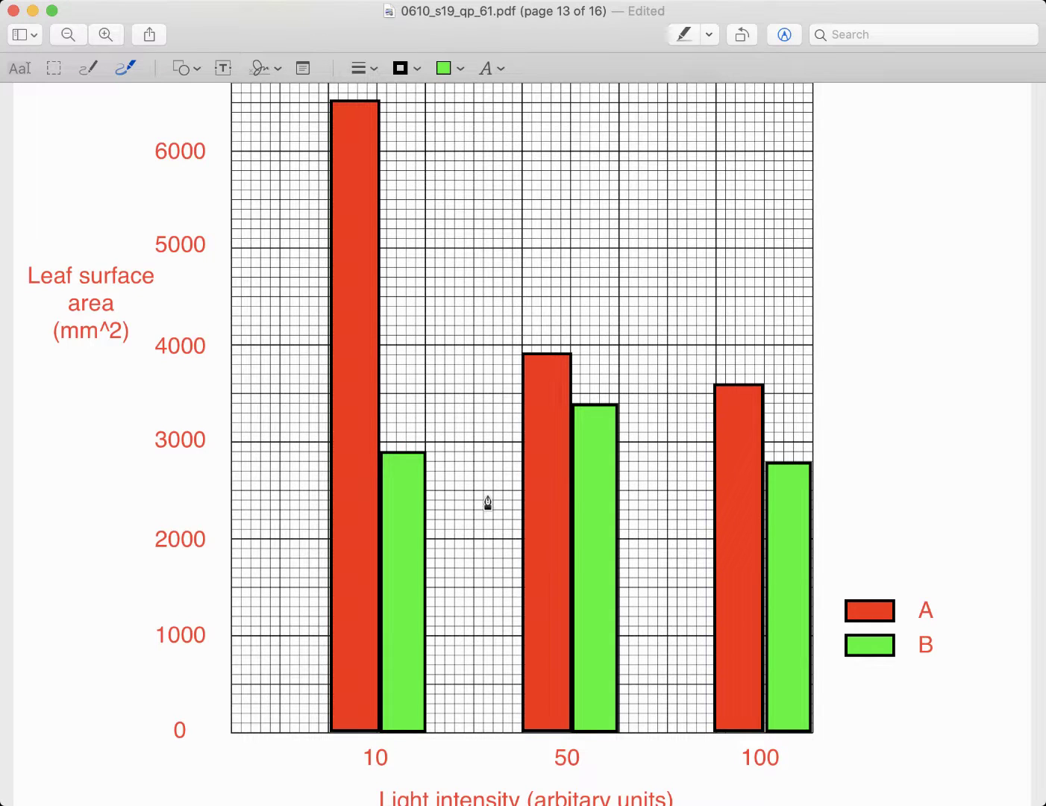
scroll(496, 519, "up", 1)
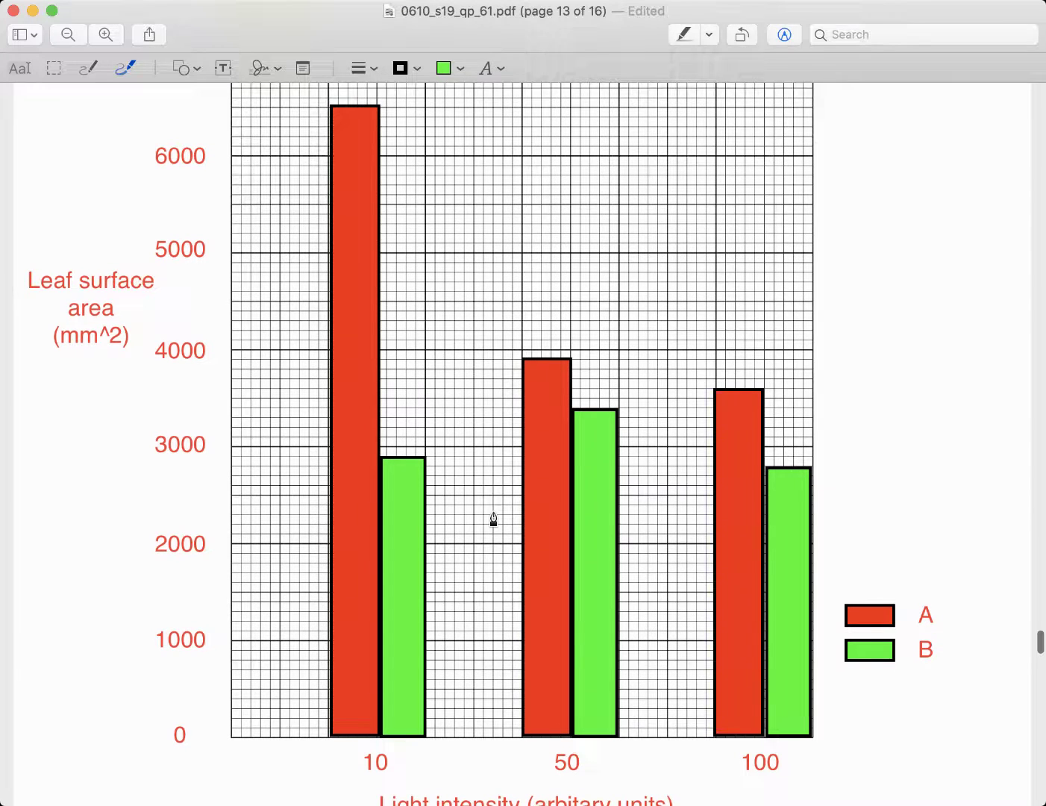
scroll(495, 515, "down", 1)
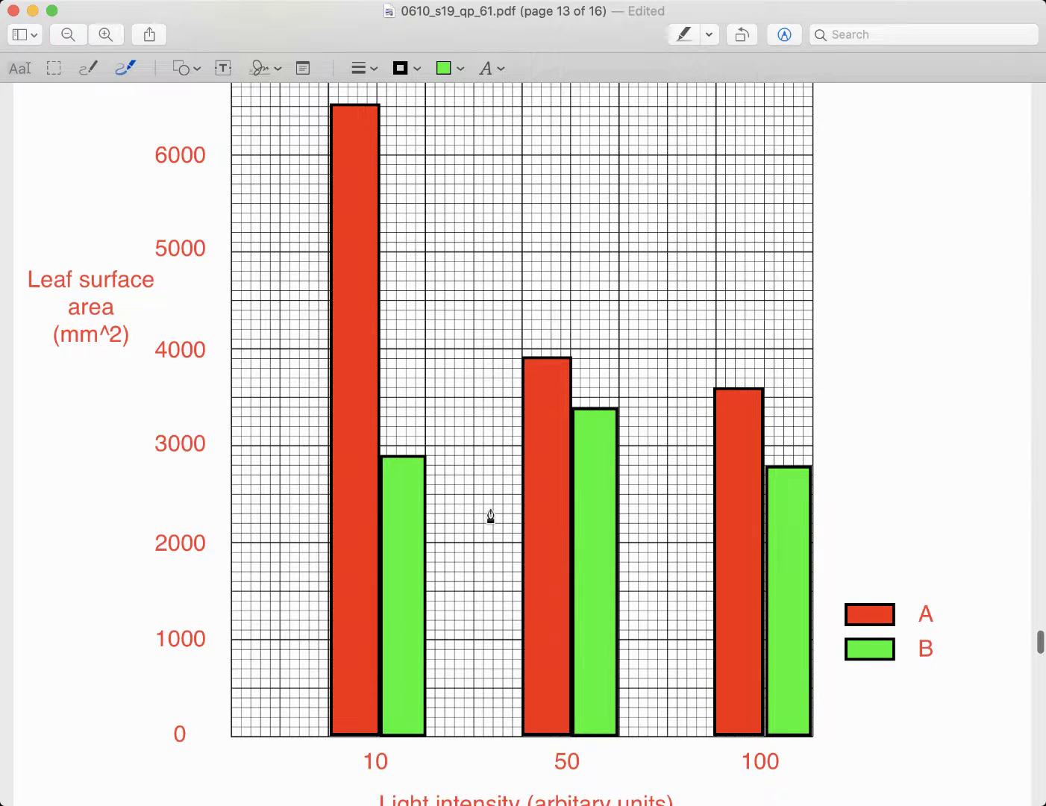